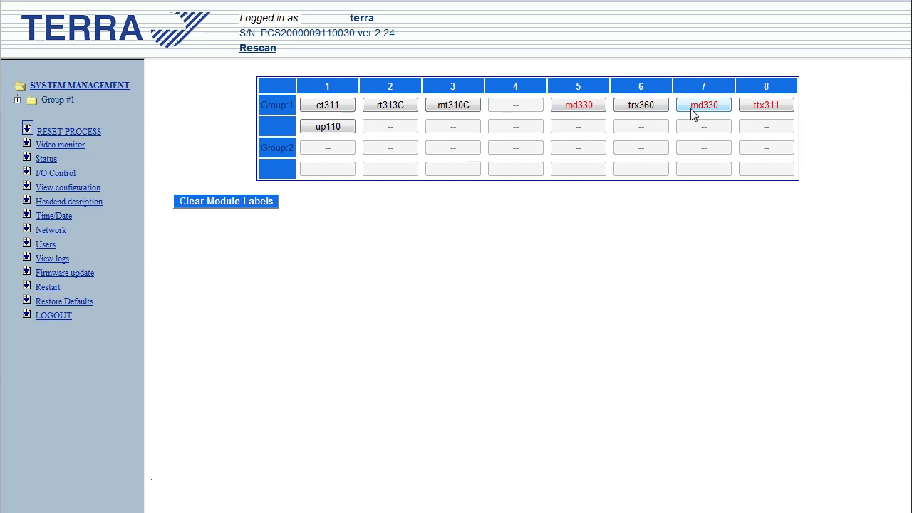
# Step: Open the slot 5 md330 module, review Sections 1, 2 and 3, and finish on Section 1
pyautogui.click(578, 106)
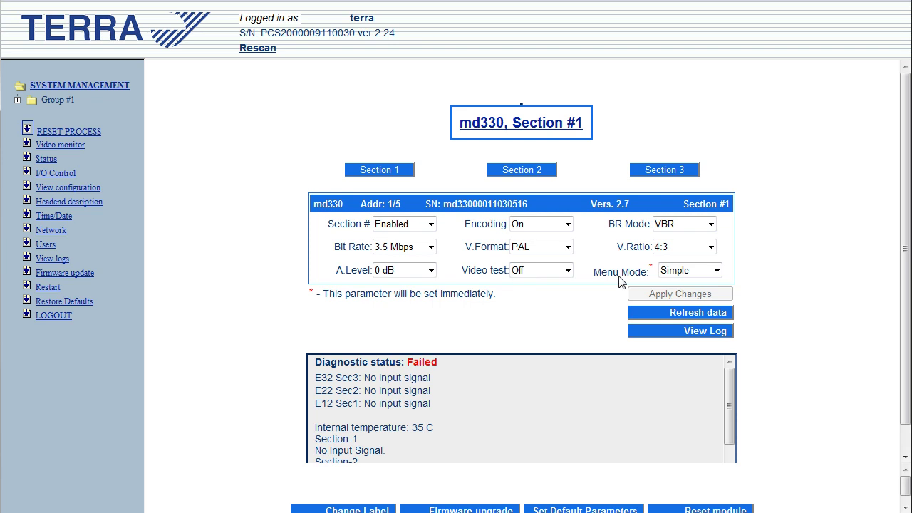
pyautogui.click(382, 175)
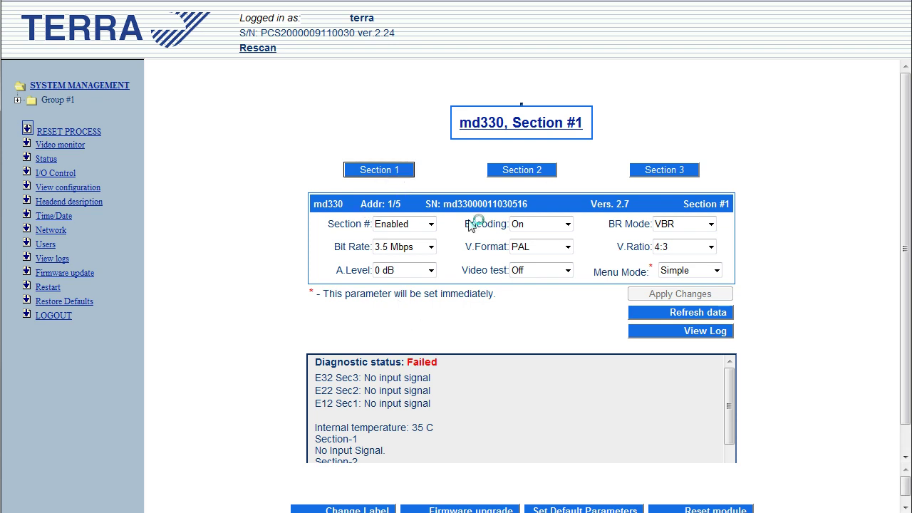
pyautogui.click(516, 173)
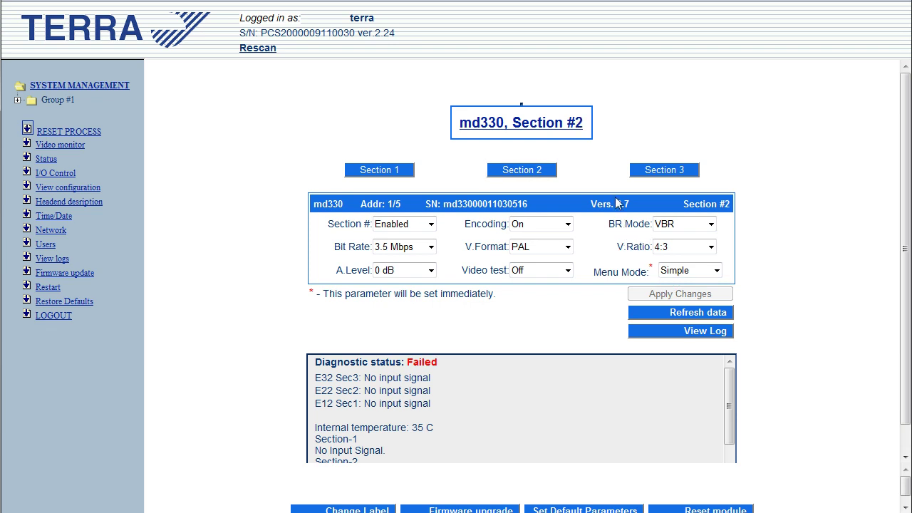
pyautogui.click(659, 173)
pyautogui.click(388, 170)
pyautogui.click(397, 226)
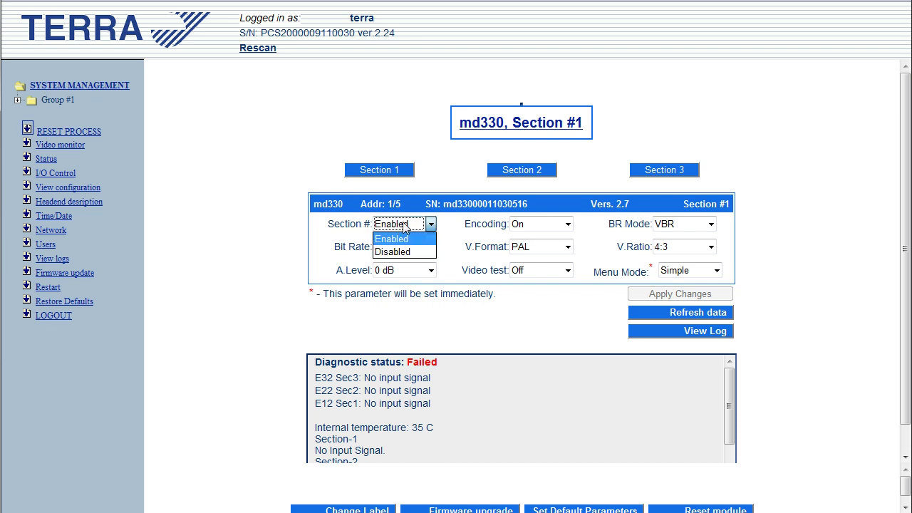
pyautogui.click(401, 228)
pyautogui.click(539, 228)
pyautogui.click(544, 223)
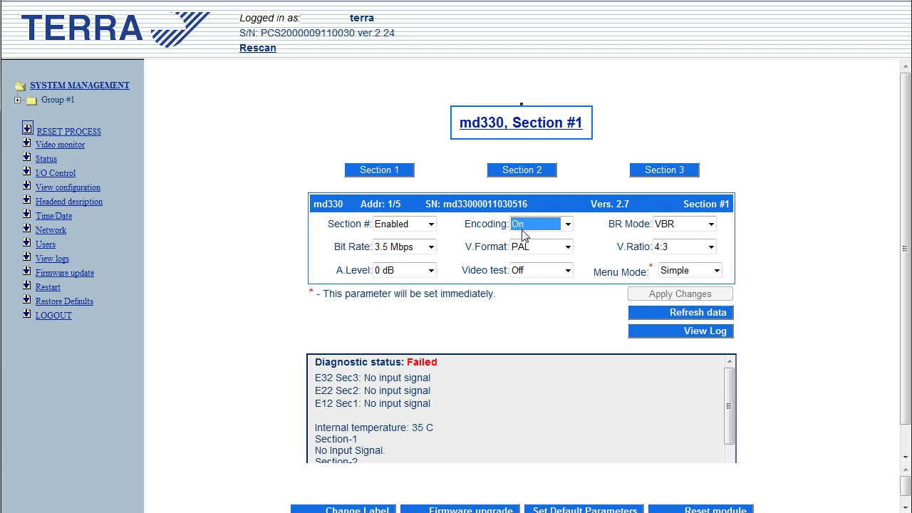
pyautogui.click(673, 229)
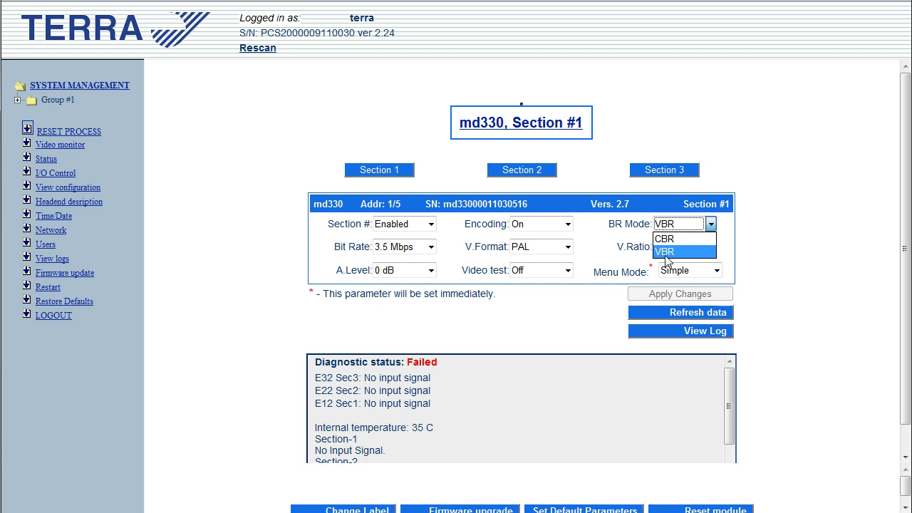
pyautogui.click(666, 254)
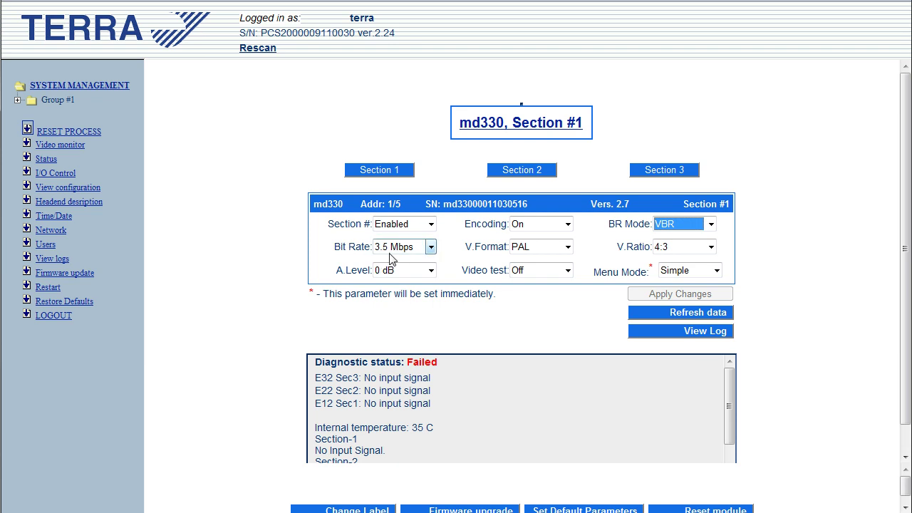
# Step: Set the md330 Section 1 bit rate to 4.5 Mbps
pyautogui.click(413, 251)
pyautogui.click(406, 351)
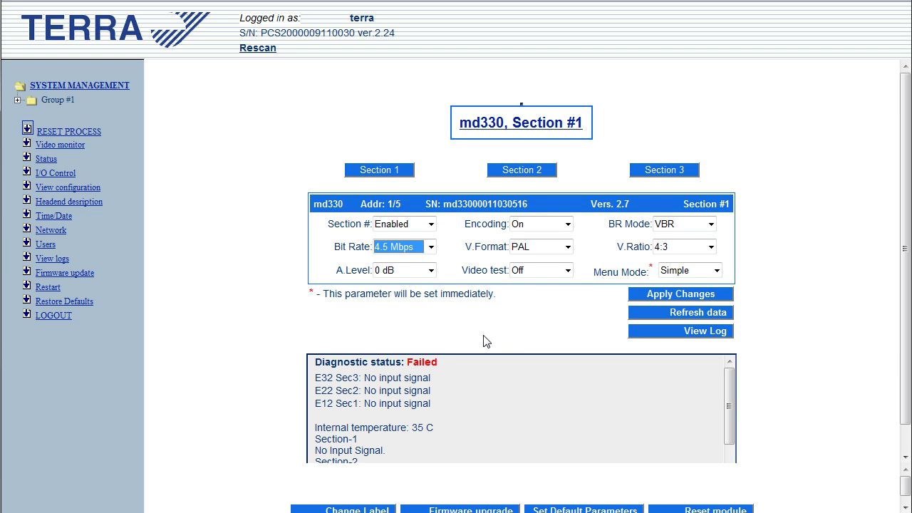
pyautogui.press('BackSpace')
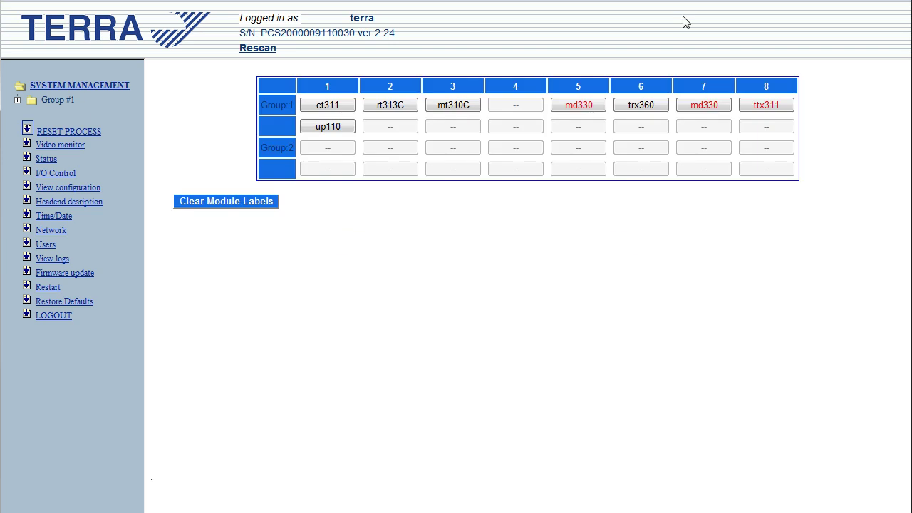
pyautogui.click(580, 106)
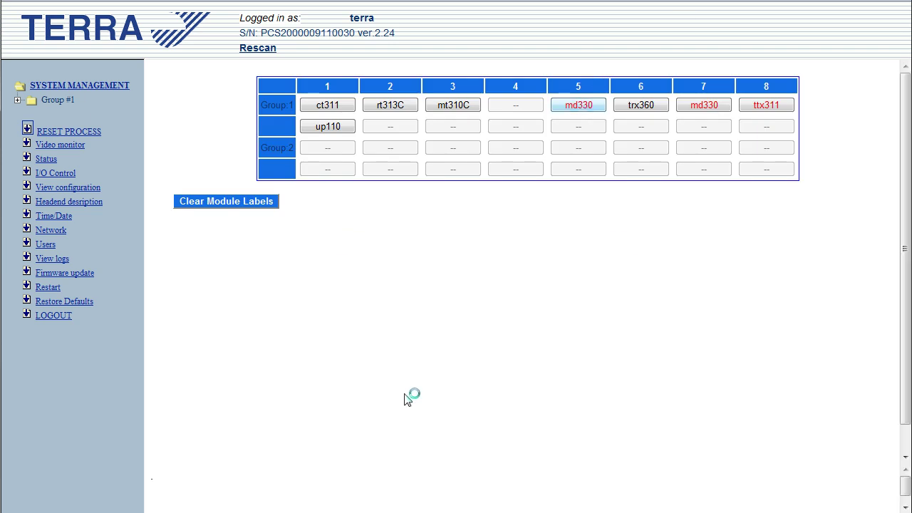
pyautogui.click(404, 249)
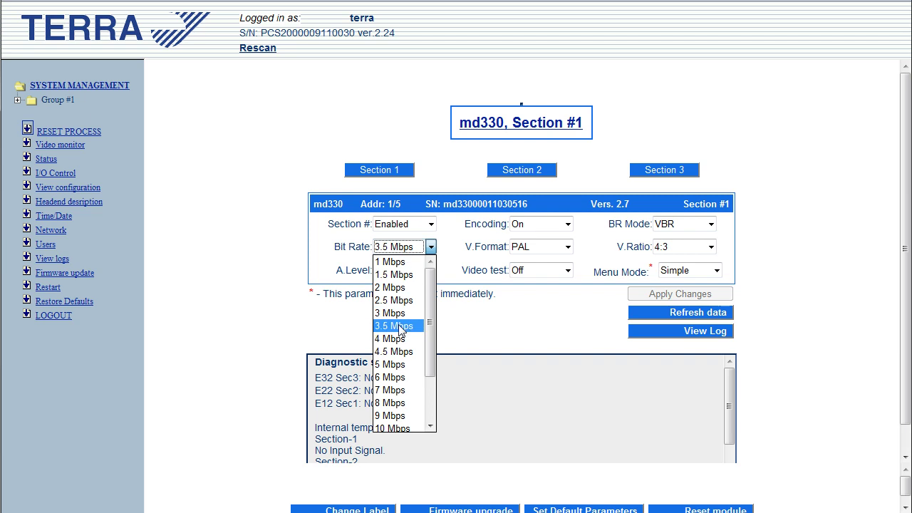
pyautogui.click(392, 354)
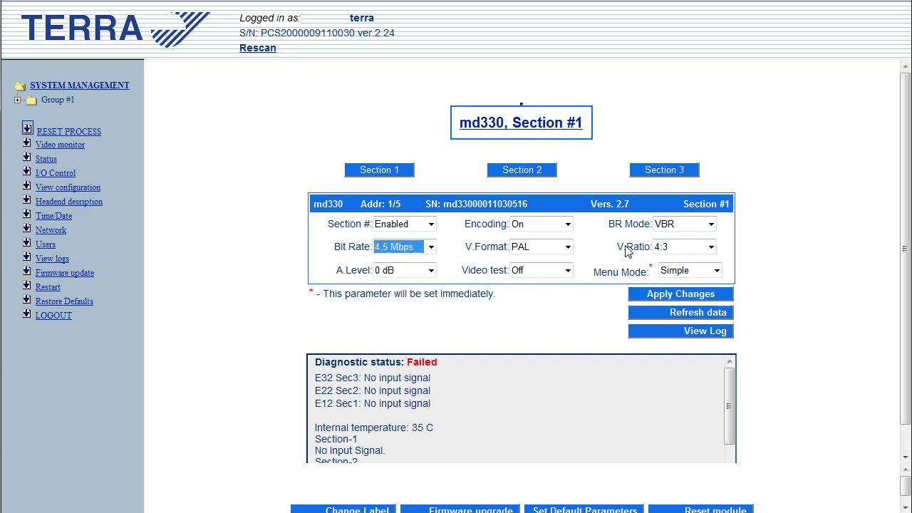
# Step: Set the aspect ratio to 16:9, keep the audio level at 0 dB, and apply the changes
pyautogui.click(670, 253)
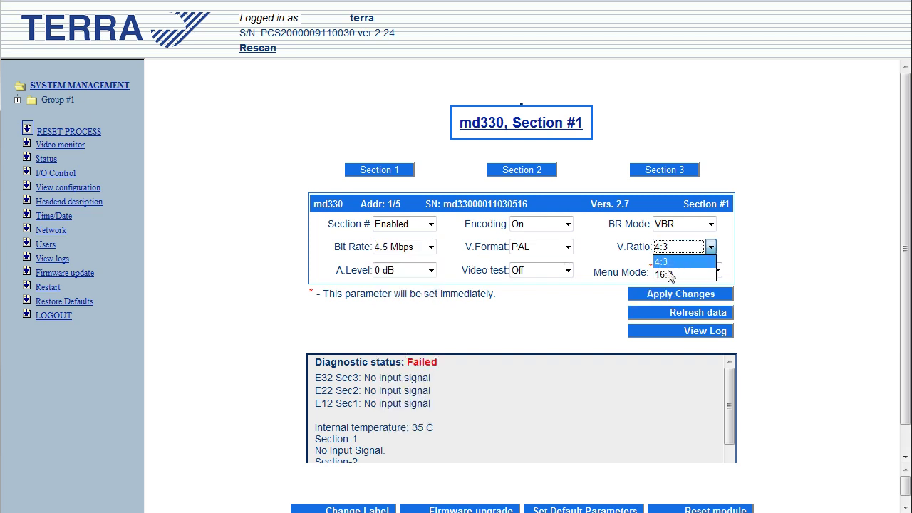
pyautogui.click(669, 275)
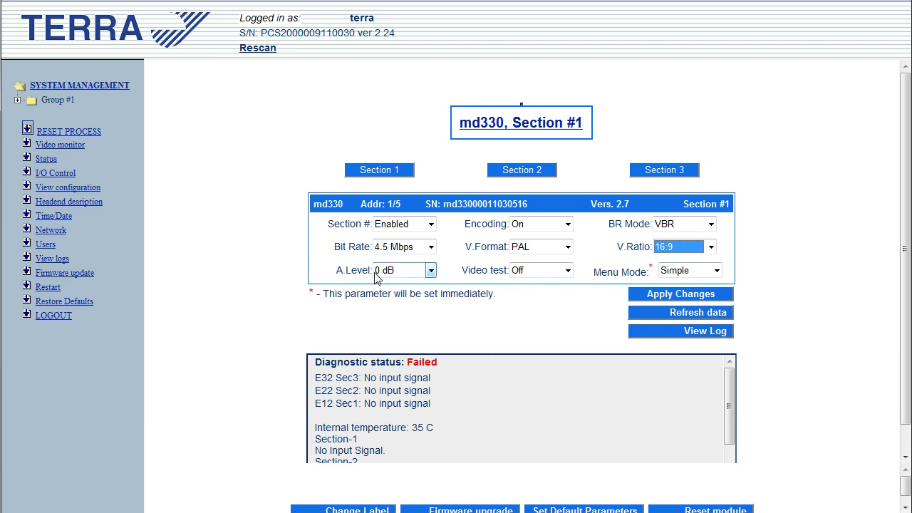
pyautogui.click(402, 271)
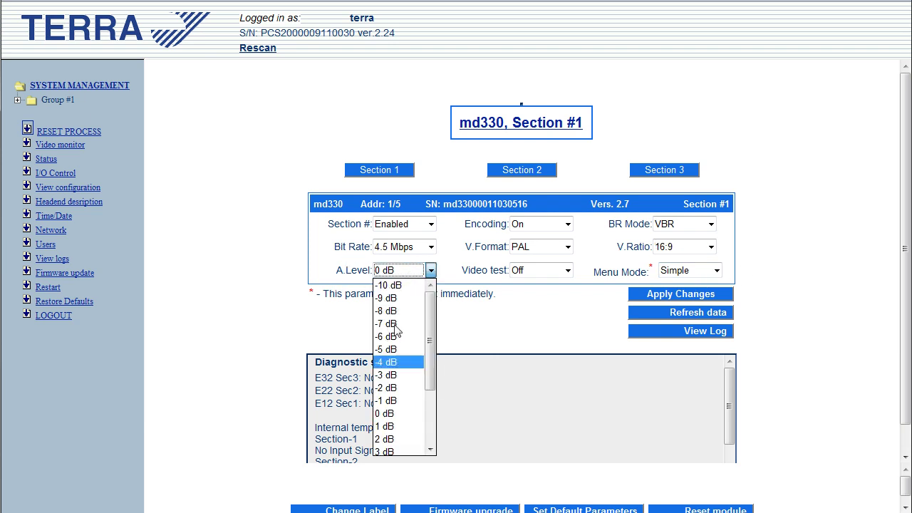
pyautogui.click(395, 271)
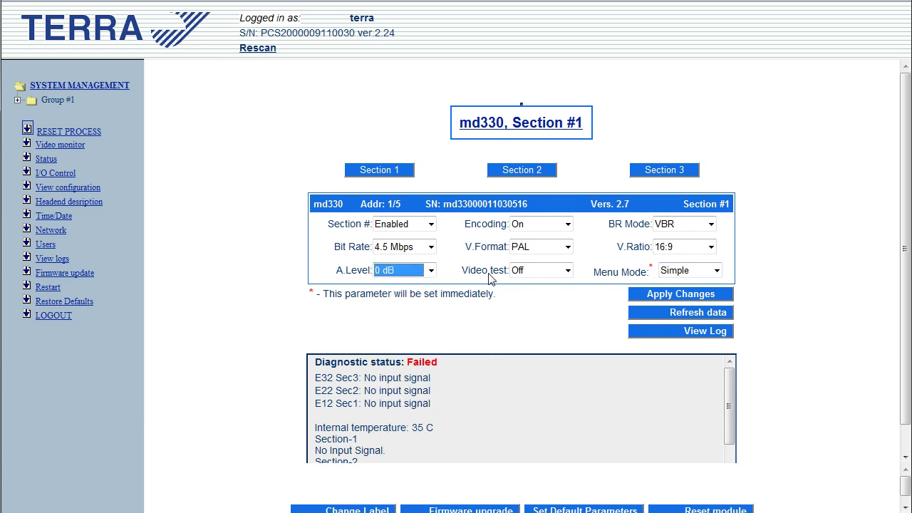
pyautogui.click(682, 294)
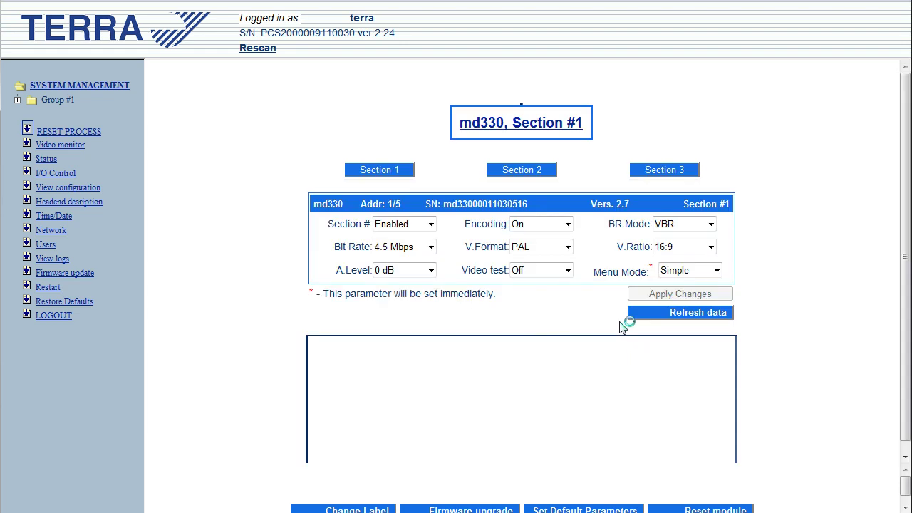
pyautogui.click(681, 272)
pyautogui.click(680, 298)
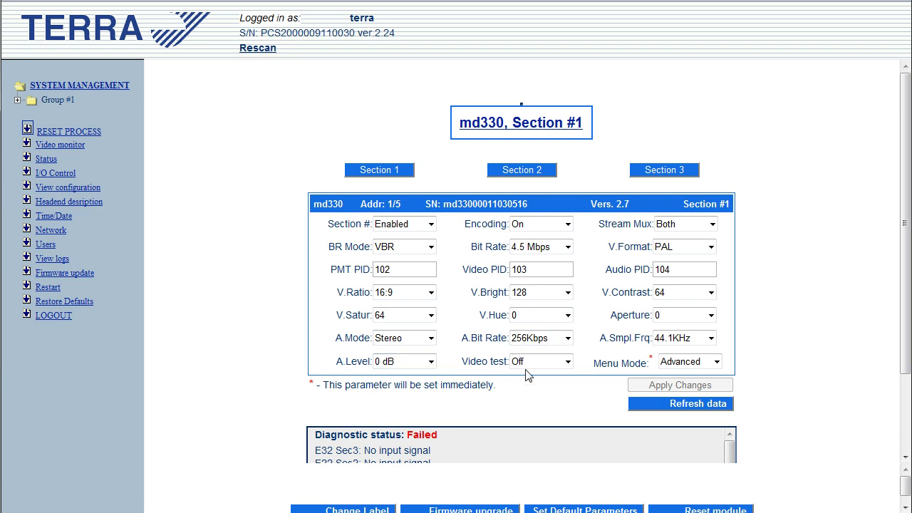
pyautogui.click(430, 339)
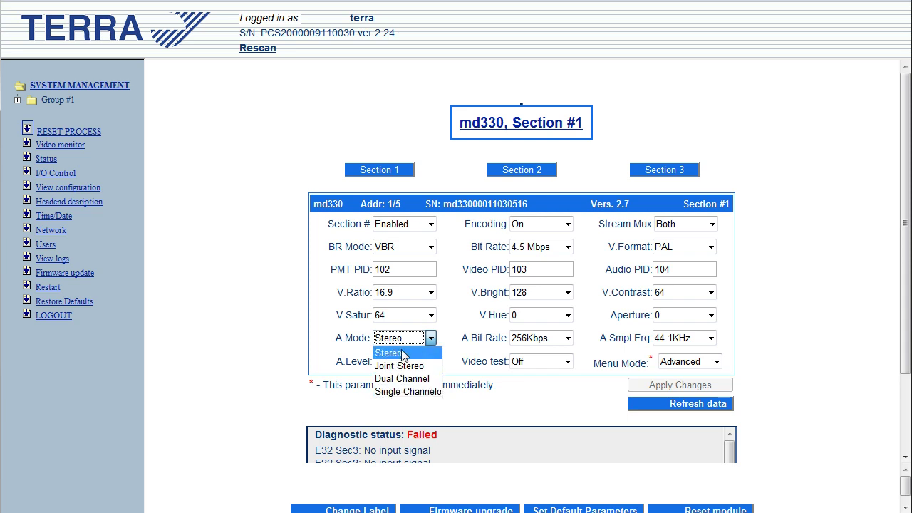
pyautogui.click(428, 352)
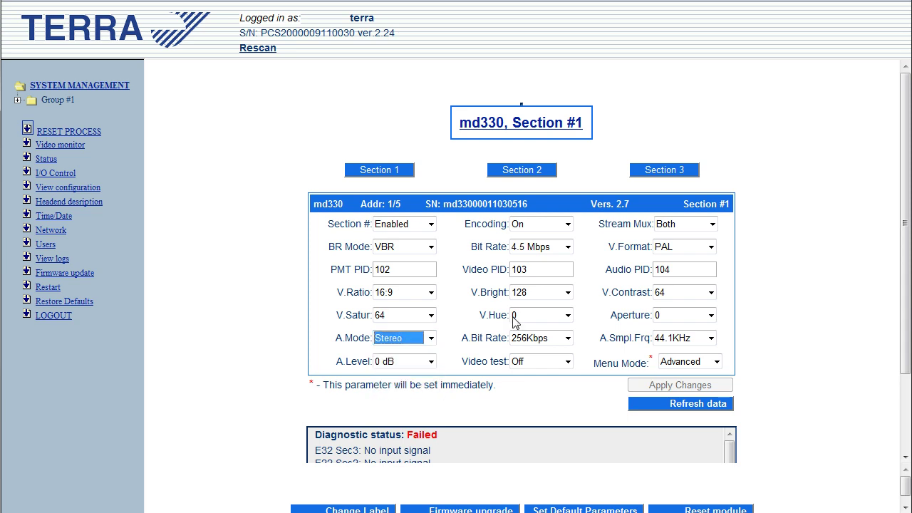
pyautogui.click(690, 227)
pyautogui.click(677, 249)
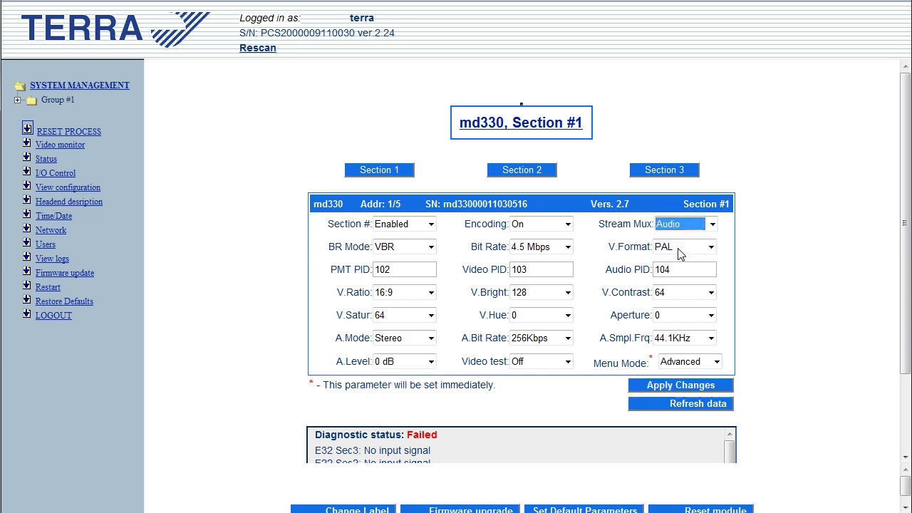
pyautogui.click(711, 225)
pyautogui.click(684, 262)
pyautogui.click(686, 374)
pyautogui.click(686, 373)
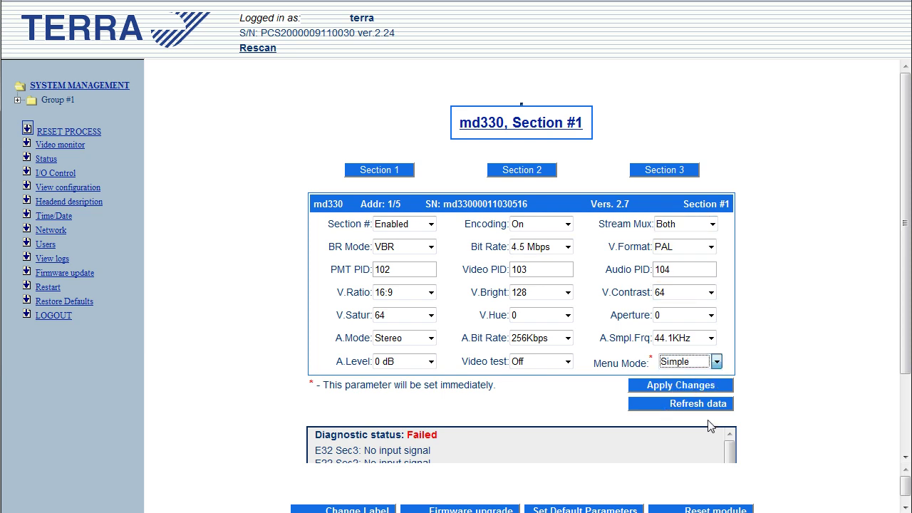
pyautogui.click(722, 387)
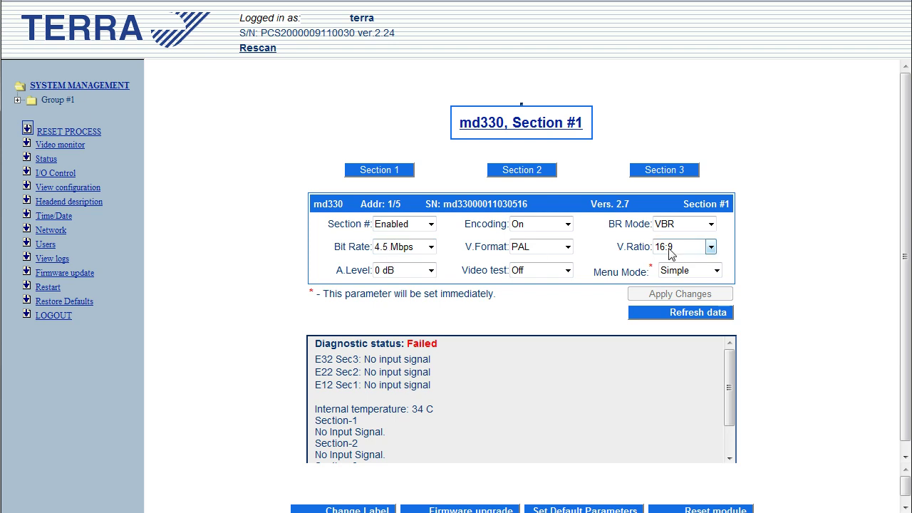
# Step: Check that md330 Sections 2 and 3 read 3.5 Mbps, 4:3, then return to the Group 1 overview grid
pyautogui.click(512, 171)
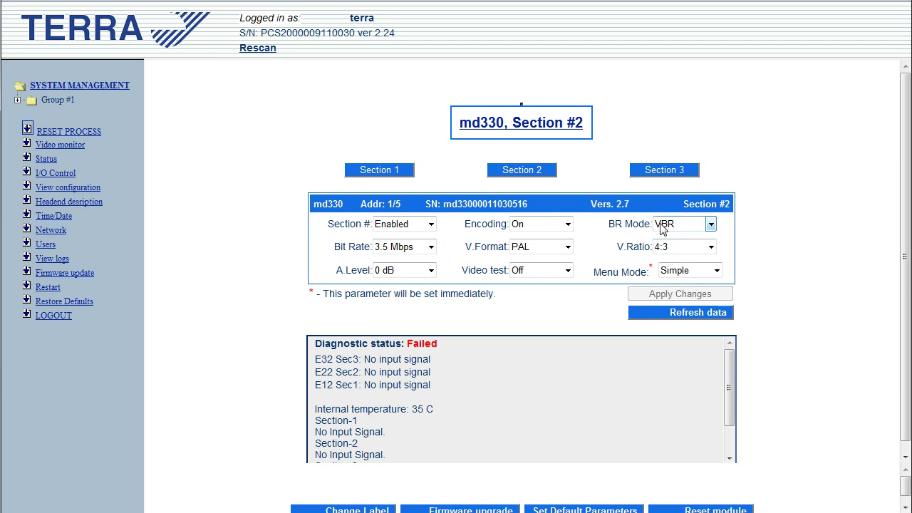
pyautogui.click(661, 168)
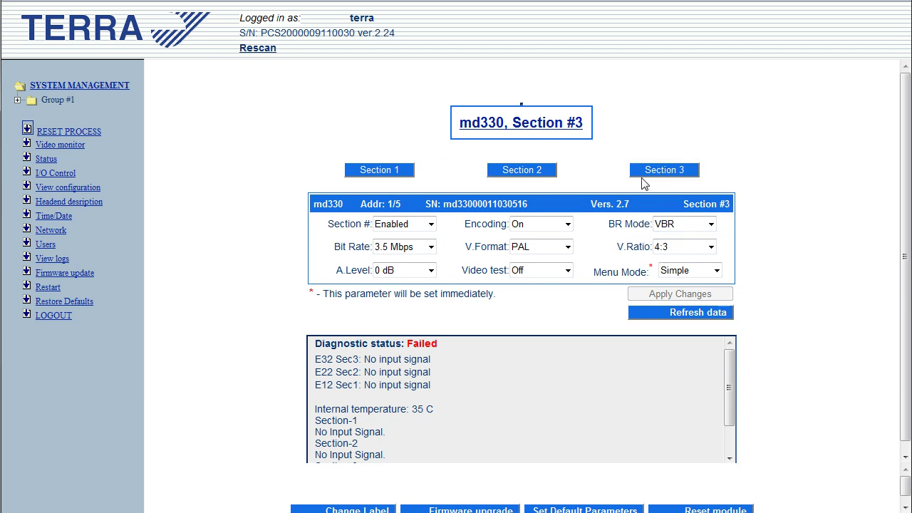
pyautogui.click(98, 87)
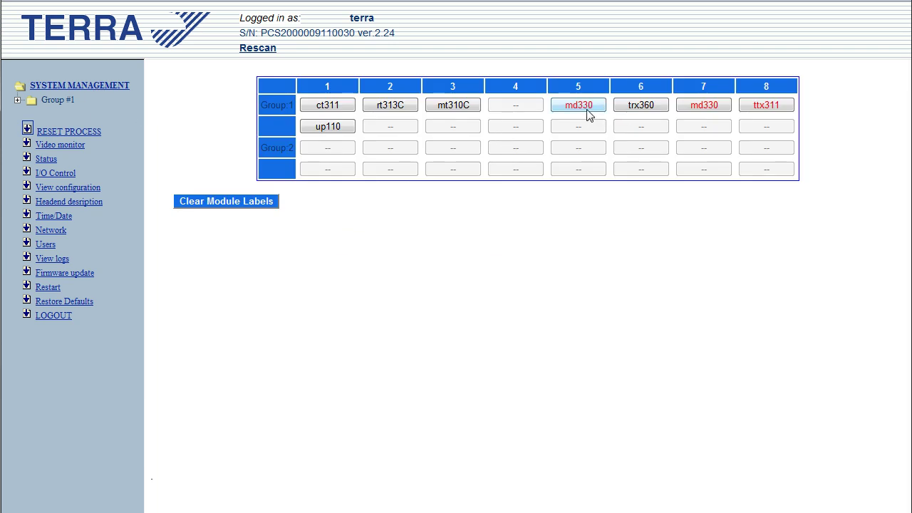
pyautogui.click(687, 107)
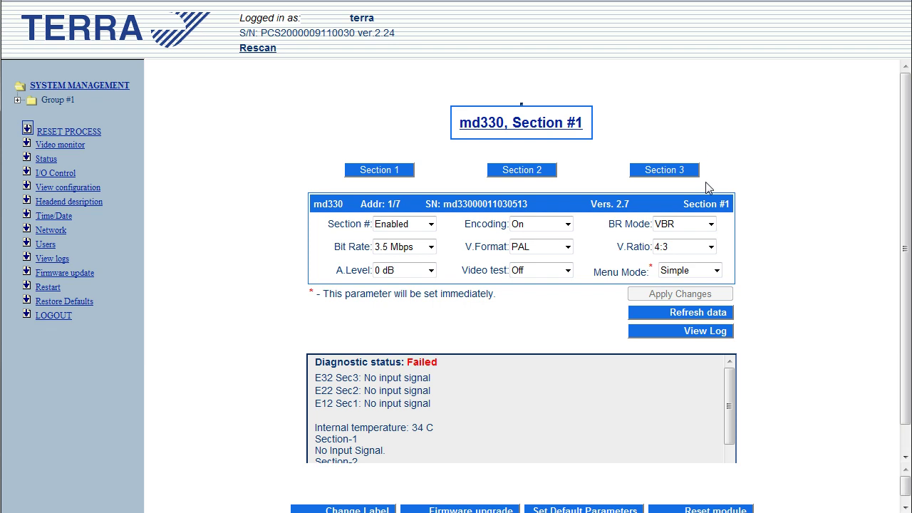
pyautogui.click(651, 171)
pyautogui.click(509, 176)
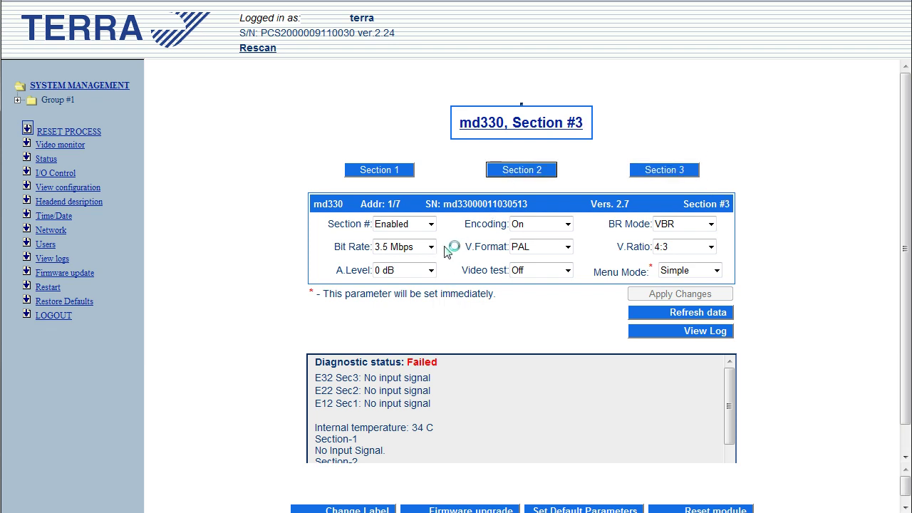
pyautogui.click(390, 175)
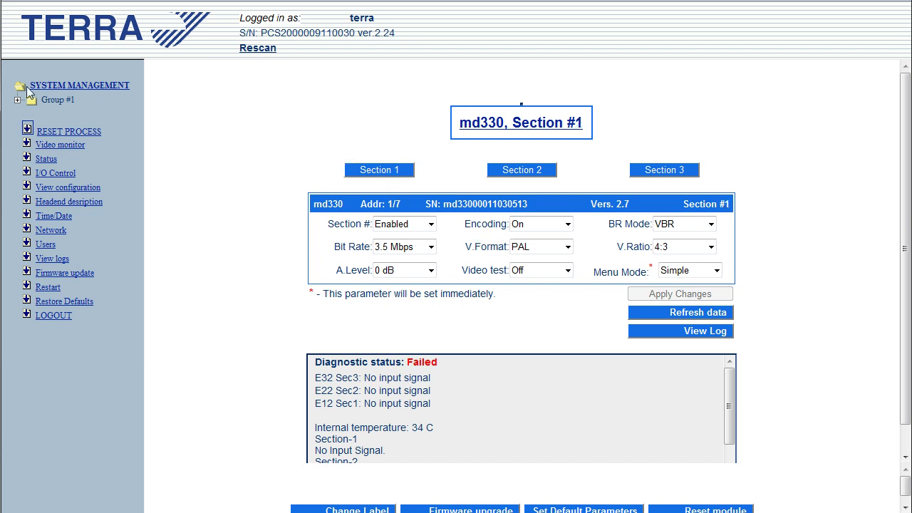
pyautogui.click(62, 88)
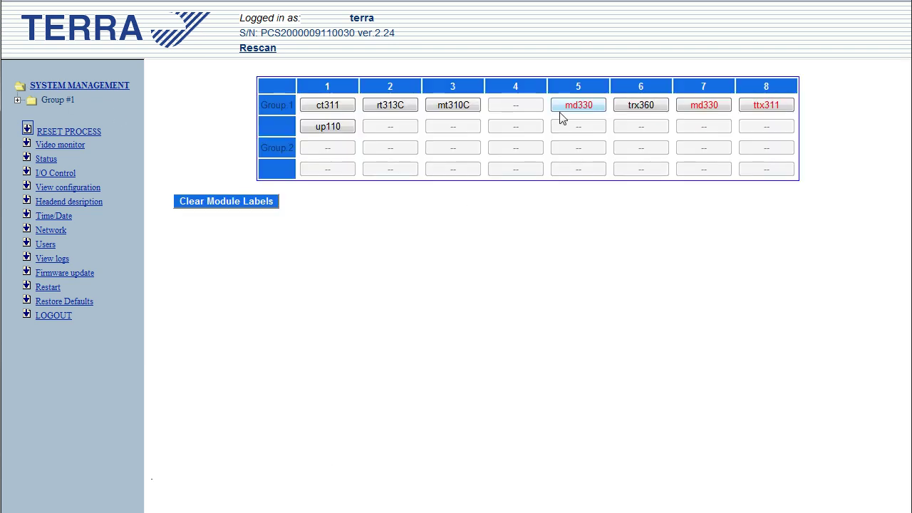
pyautogui.click(651, 110)
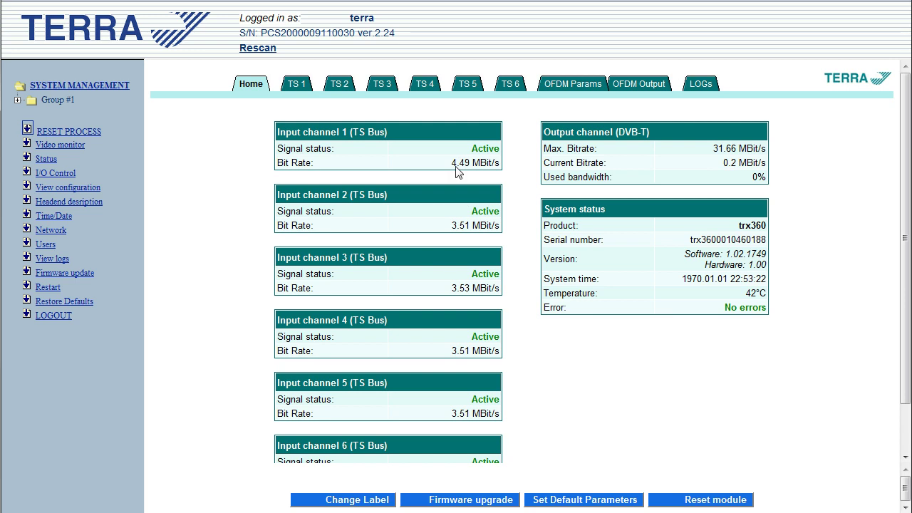
pyautogui.scroll(-2, 430, 185)
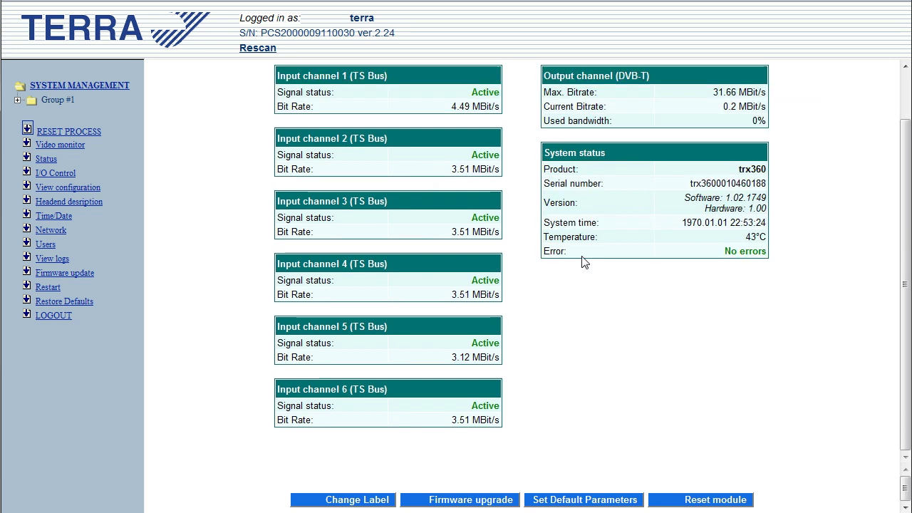
pyautogui.scroll(1, 907, 178)
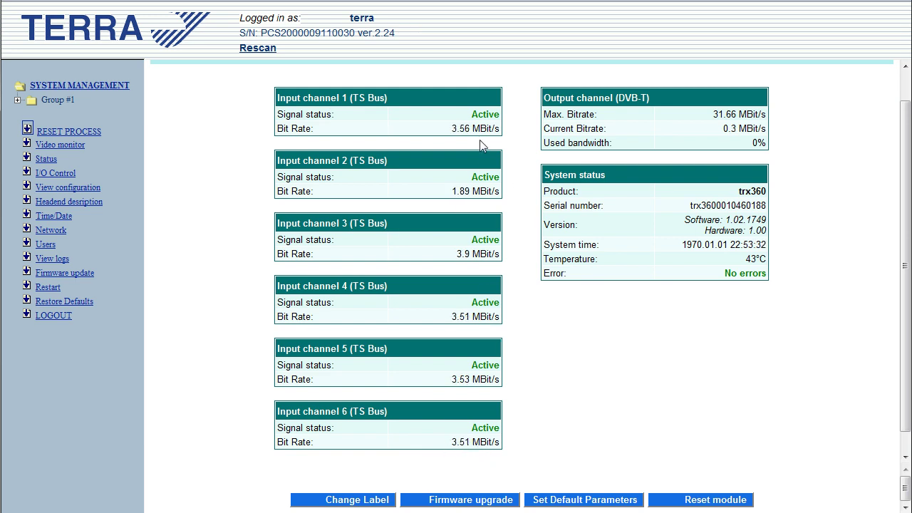
pyautogui.moveTo(449, 133); pyautogui.dragTo(481, 151)
pyautogui.moveTo(709, 117); pyautogui.dragTo(769, 118)
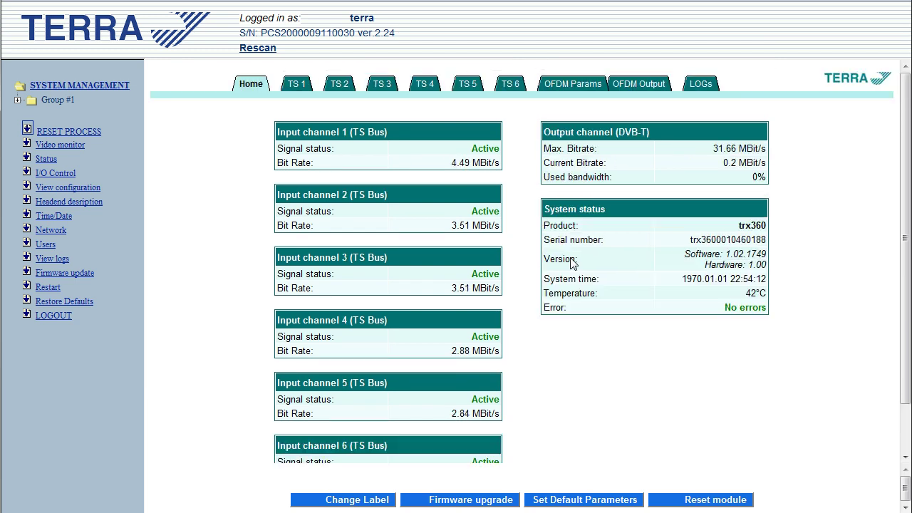
# Step: Load the streams on input TS 1 and inspect the program's details
pyautogui.click(296, 86)
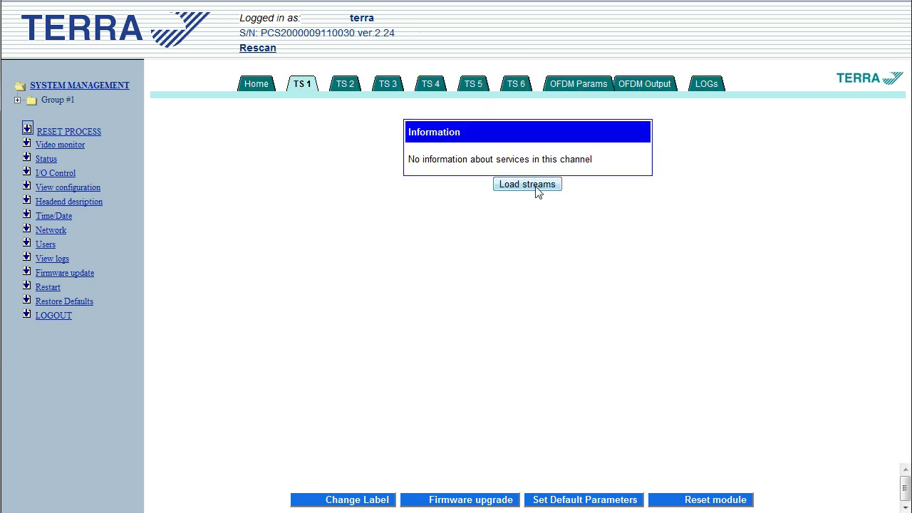
pyautogui.click(531, 185)
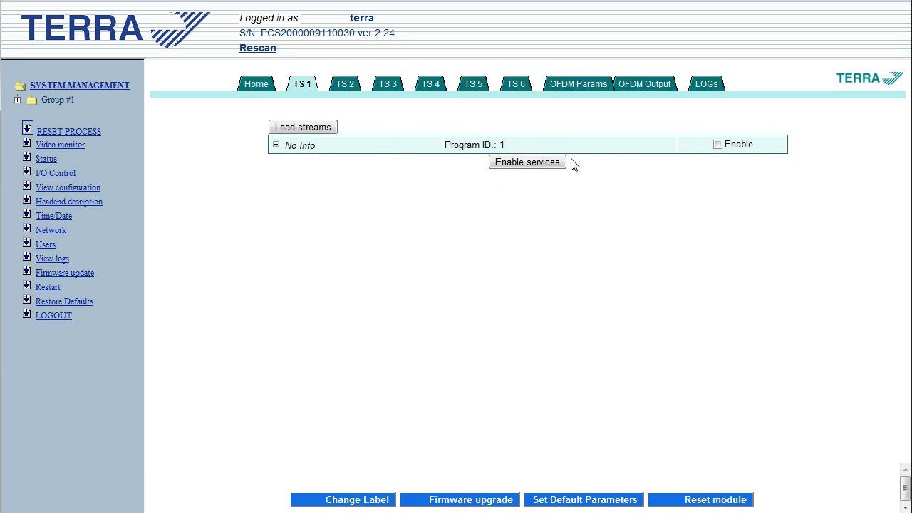
pyautogui.click(275, 145)
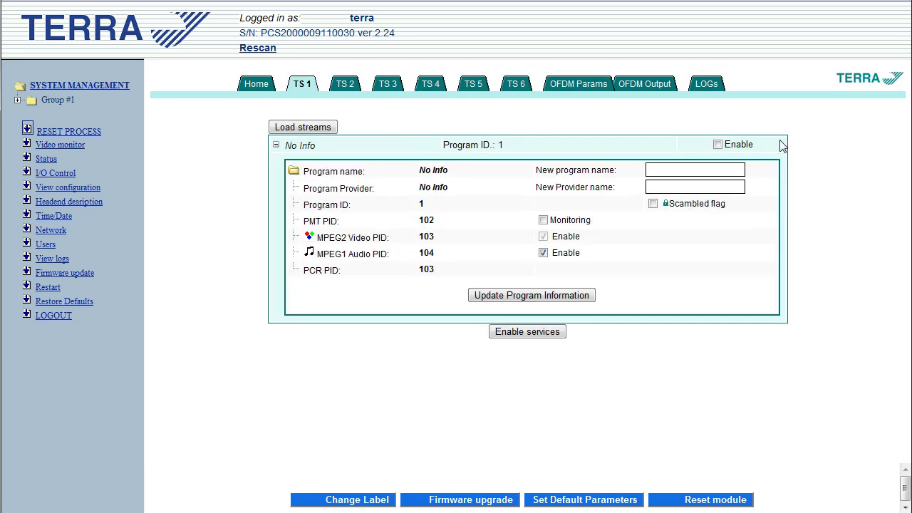
pyautogui.click(275, 145)
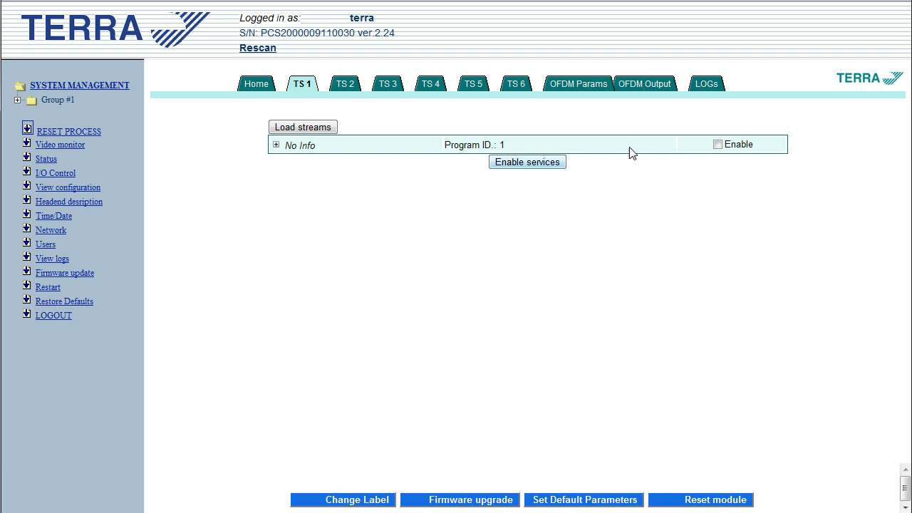
# Step: Enable the Program ID 1 service on TS 1 and expand its PIDs 102–104
pyautogui.click(717, 144)
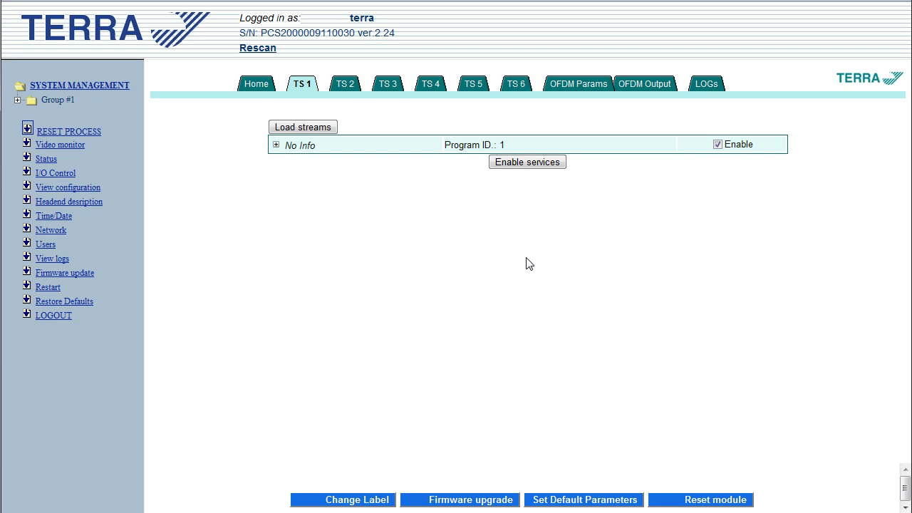
pyautogui.click(519, 165)
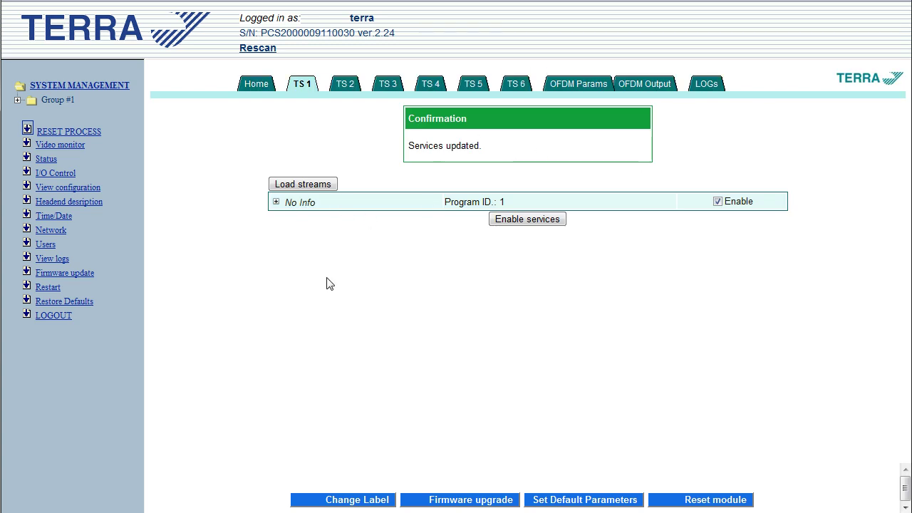
pyautogui.click(276, 202)
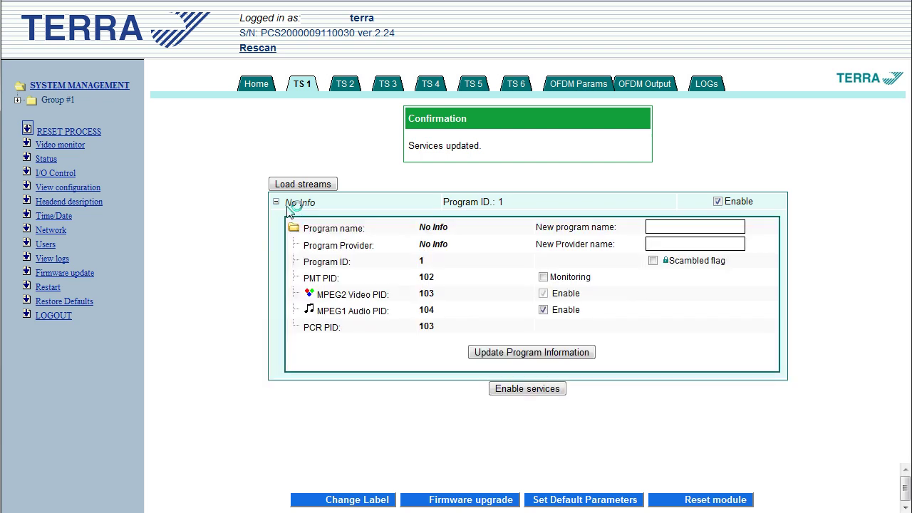
pyautogui.click(699, 226)
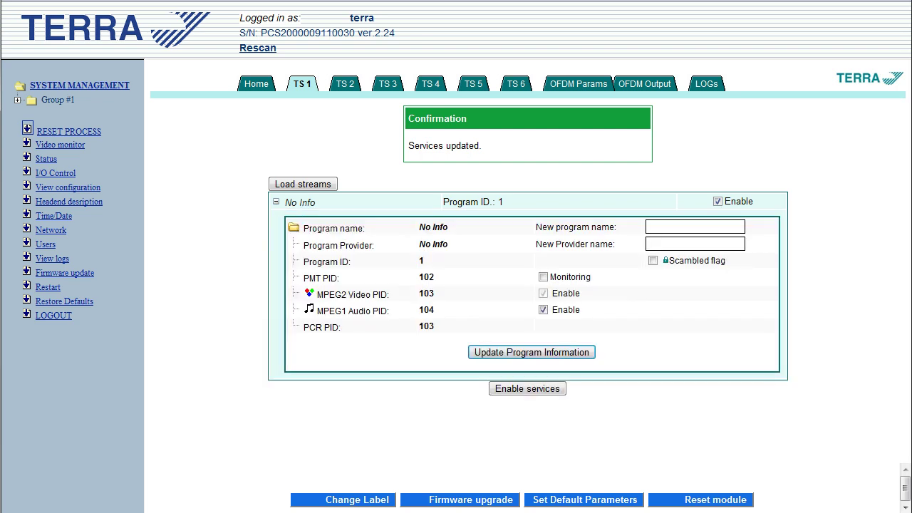
# Step: Name the TS 1 program 'AV 1' with provider 'MM TV' and check the row
pyautogui.write('AV')
pyautogui.write('MM')
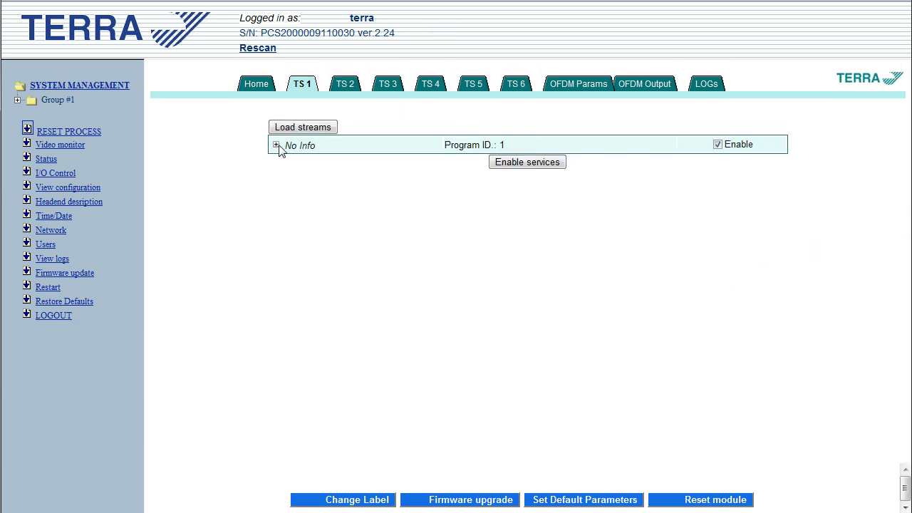
pyautogui.click(275, 145)
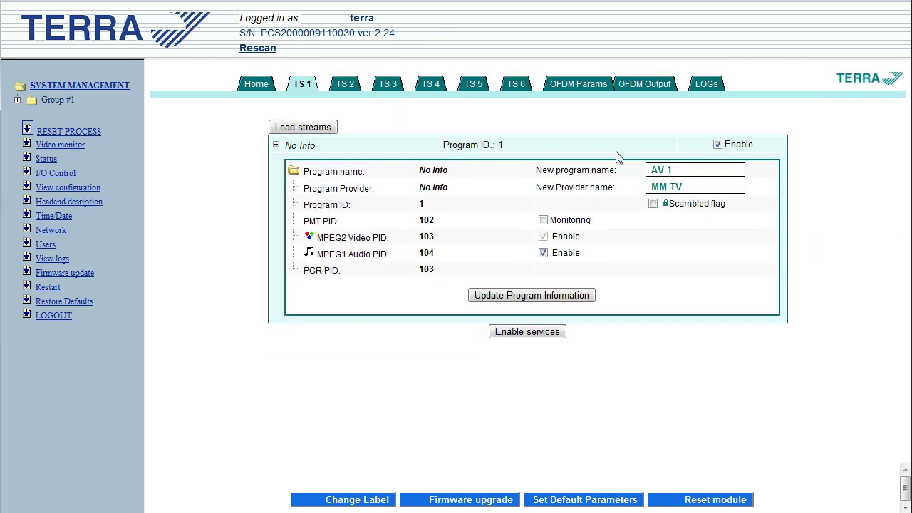
pyautogui.click(276, 145)
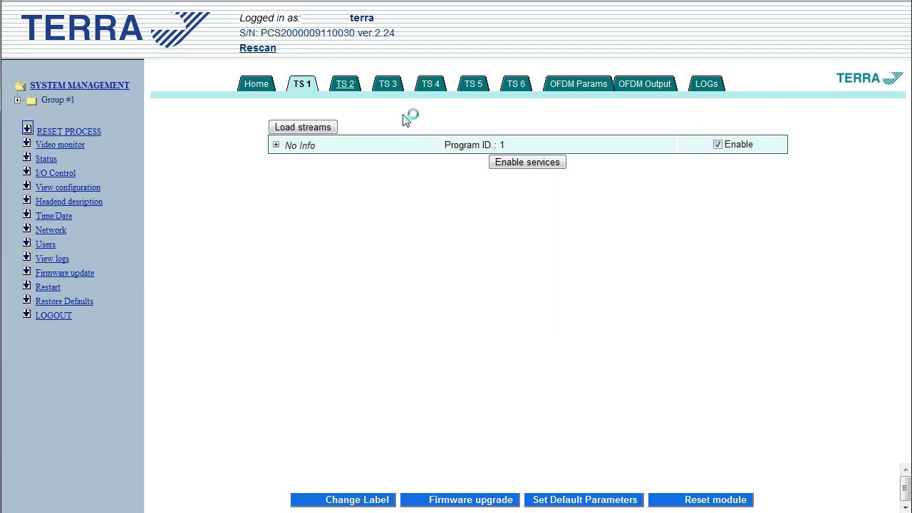
# Step: Load the TS 2 streams and enable its Program ID 1 service
pyautogui.click(517, 185)
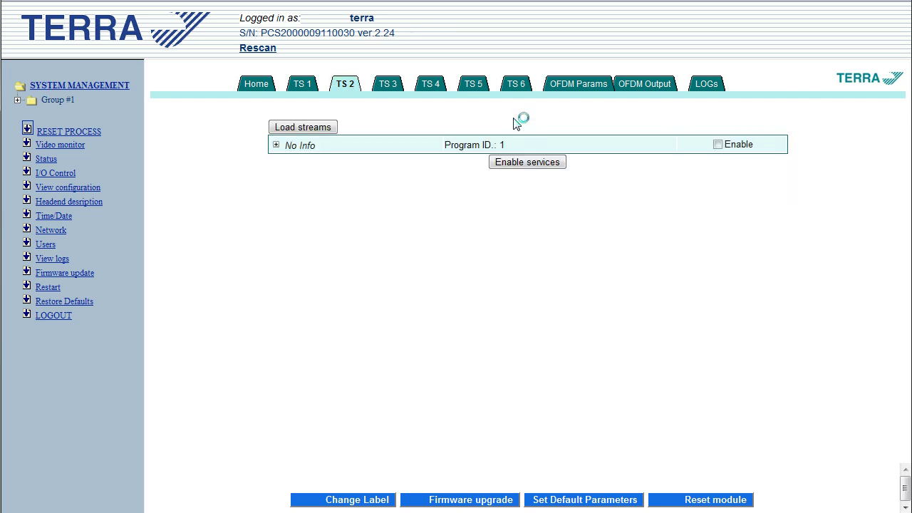
pyautogui.click(718, 144)
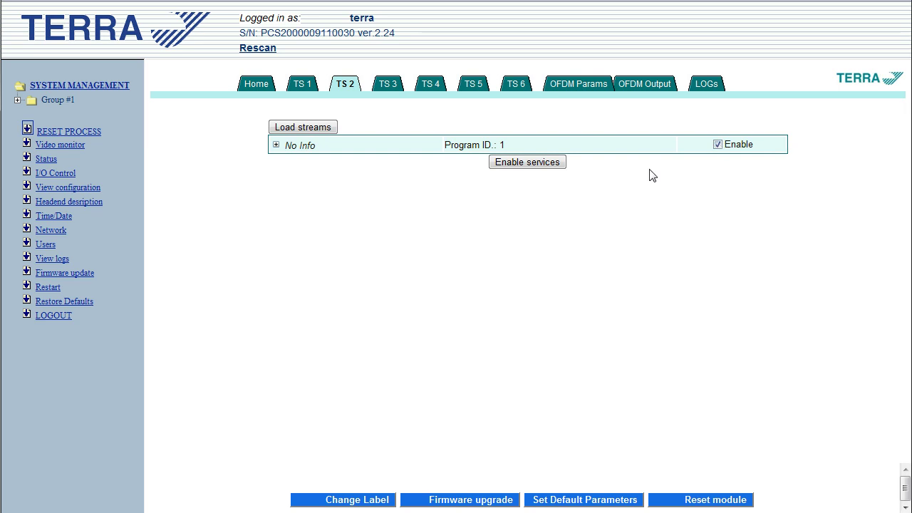
pyautogui.click(551, 166)
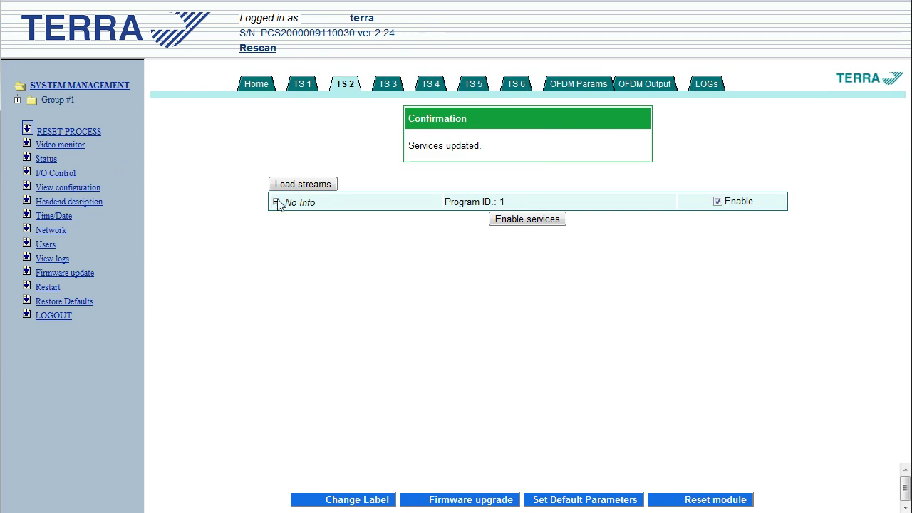
# Step: Name the TS 2 program 'AV 2' with provider 'MM TV', save, and verify the names
pyautogui.click(276, 203)
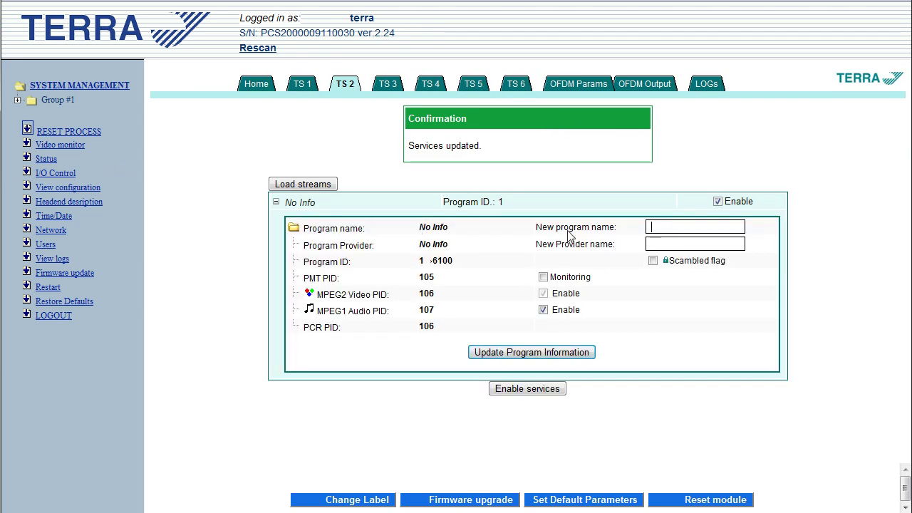
pyautogui.write('AV 2')
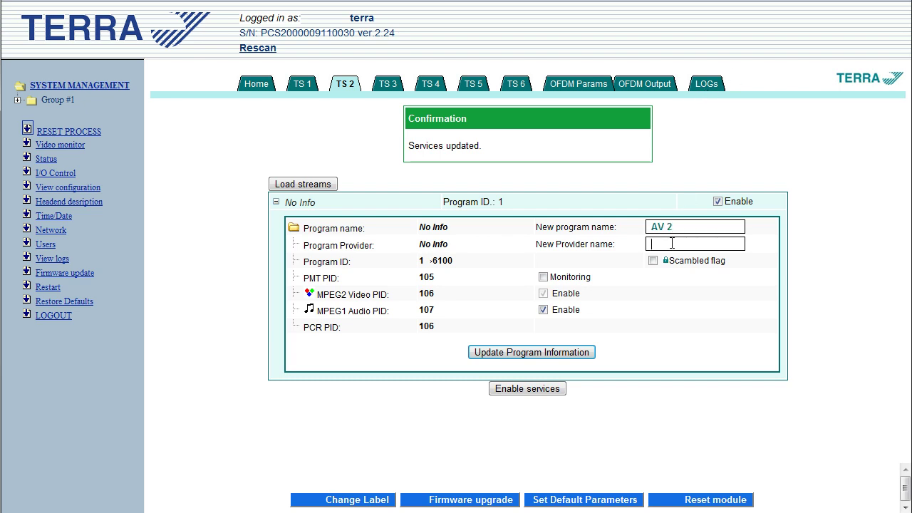
pyautogui.click(694, 244)
pyautogui.write('MM TV')
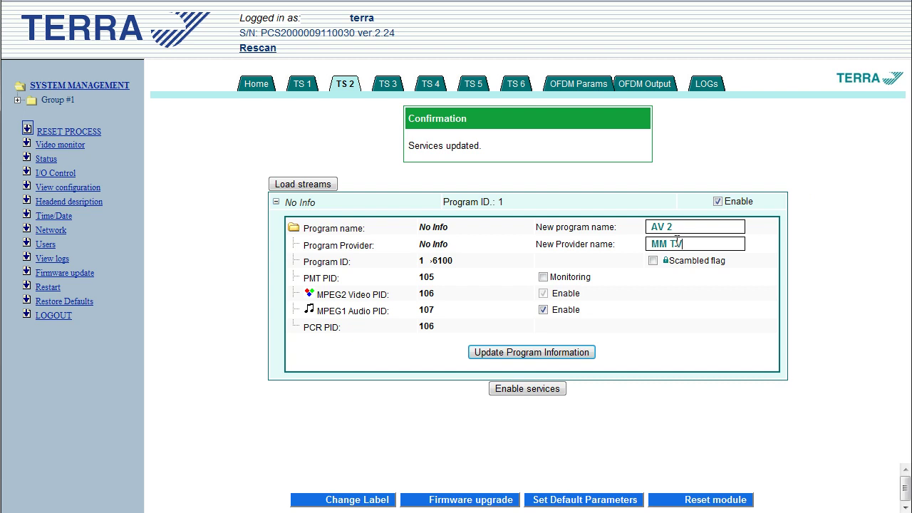
pyautogui.click(580, 352)
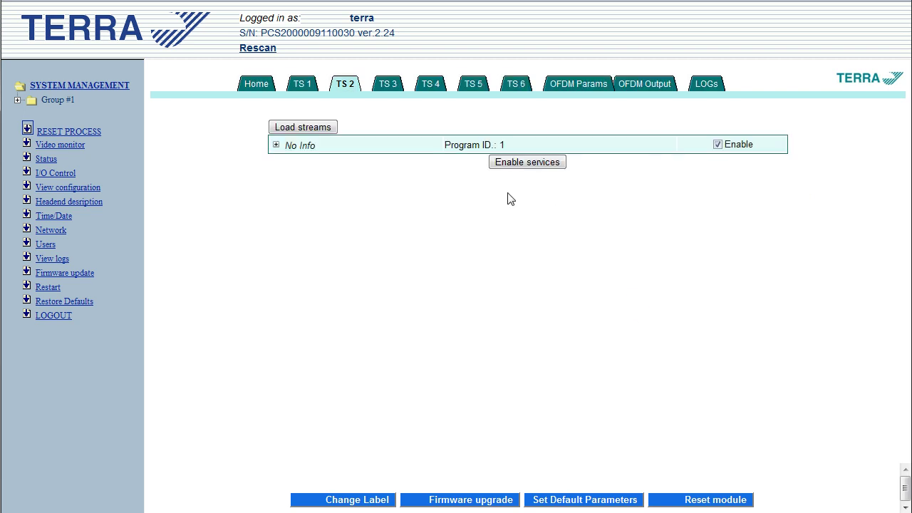
pyautogui.click(276, 145)
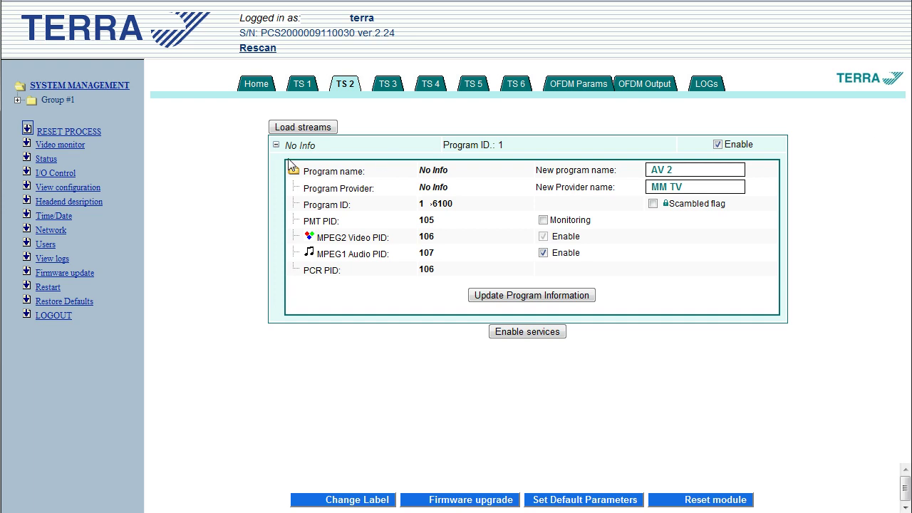
pyautogui.click(276, 146)
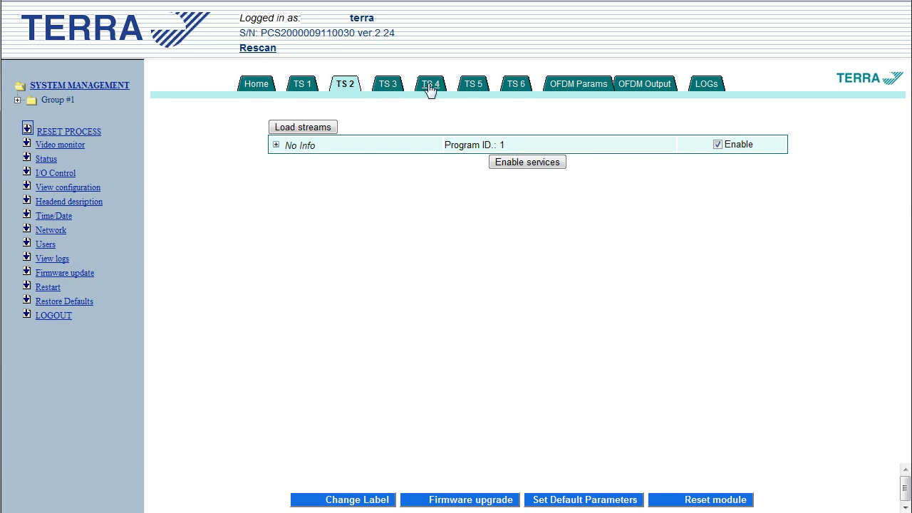
# Step: Load the TS 5 streams and enable its Program ID 1 service
pyautogui.click(470, 86)
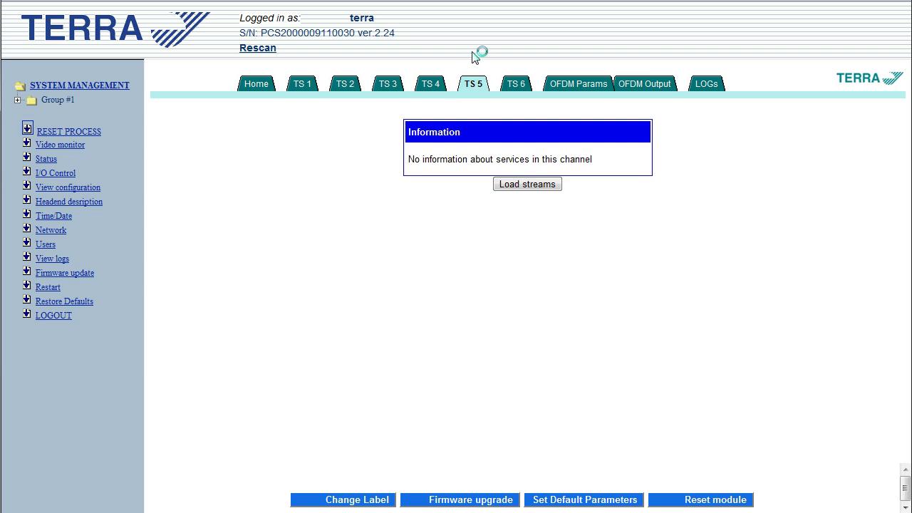
pyautogui.click(538, 190)
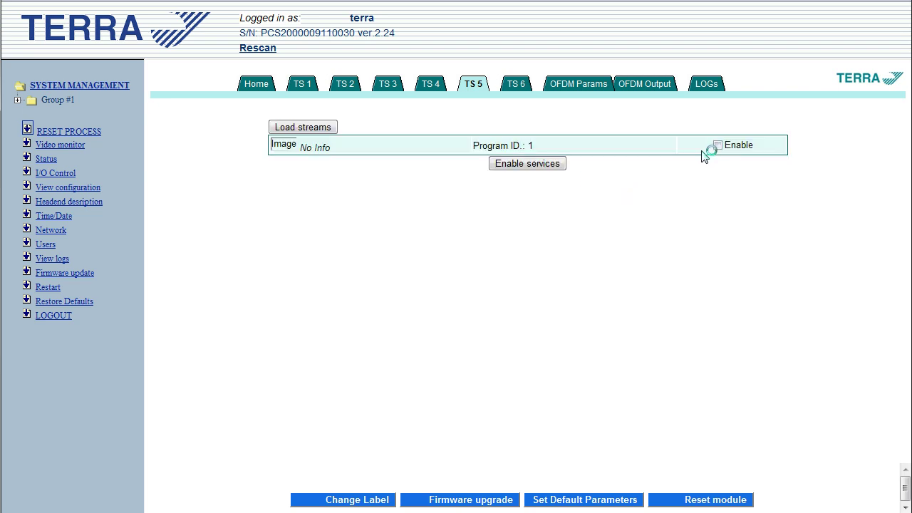
pyautogui.click(717, 144)
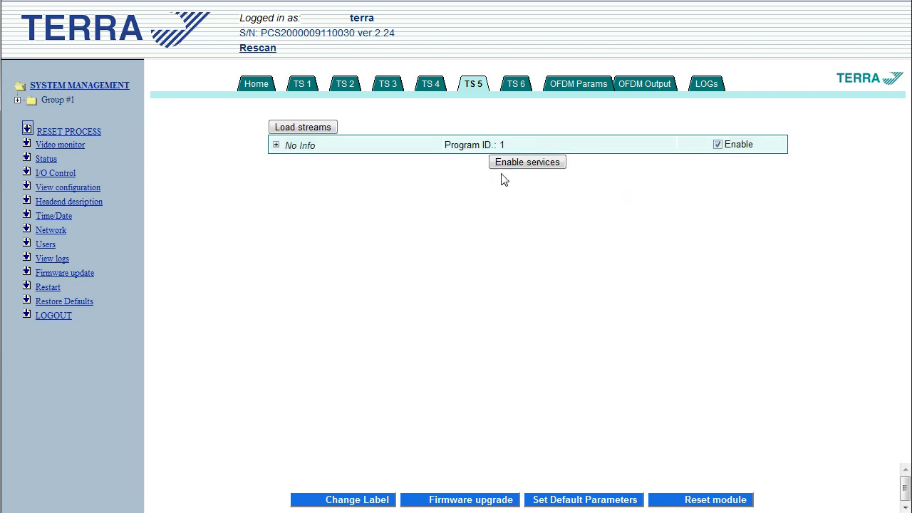
pyautogui.click(551, 168)
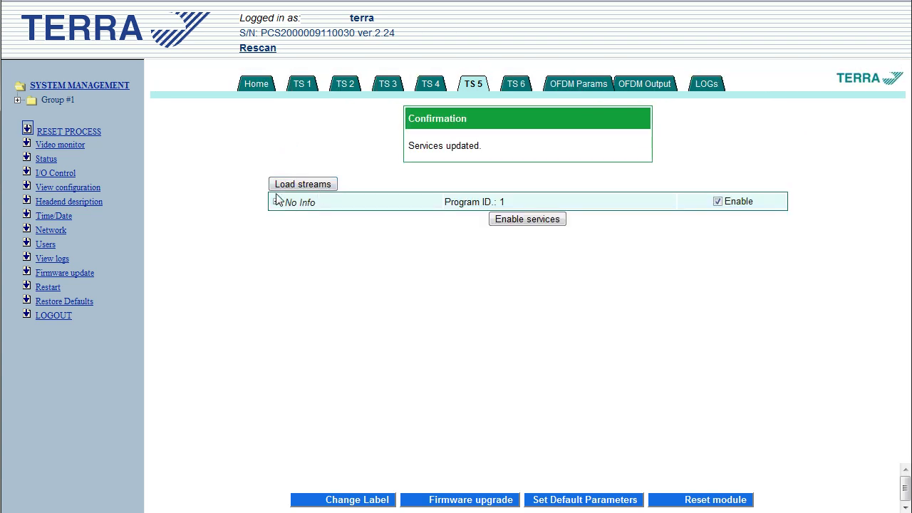
# Step: Name the TS 5 program 'Camera Feed' with provider 'MM TV' and save it
pyautogui.click(276, 201)
pyautogui.click(715, 232)
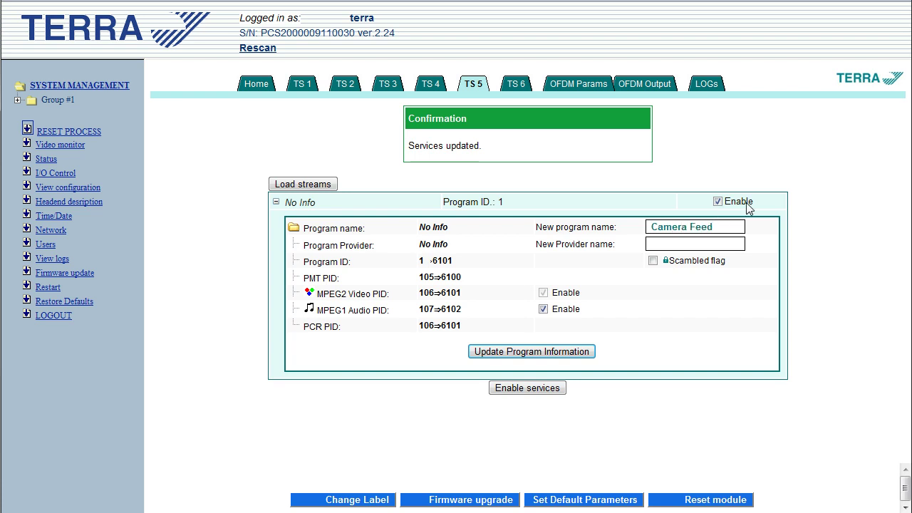
pyautogui.click(692, 246)
pyautogui.write('MM TV')
pyautogui.click(498, 351)
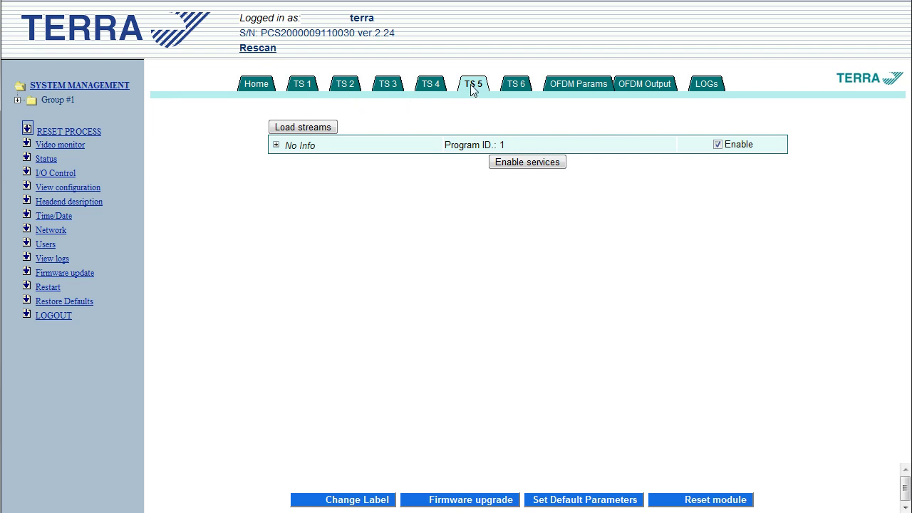
pyautogui.click(641, 87)
pyautogui.scroll(-2, 655, 246)
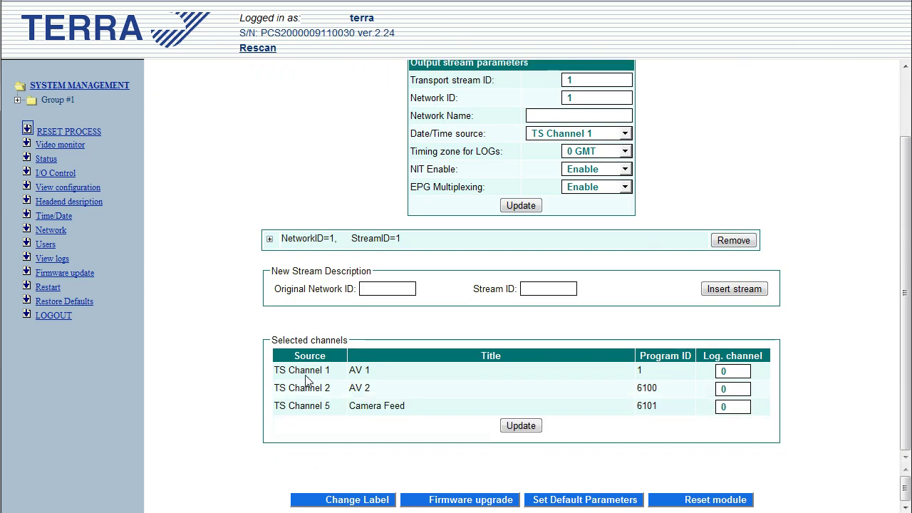
pyautogui.moveTo(293, 373); pyautogui.dragTo(370, 425)
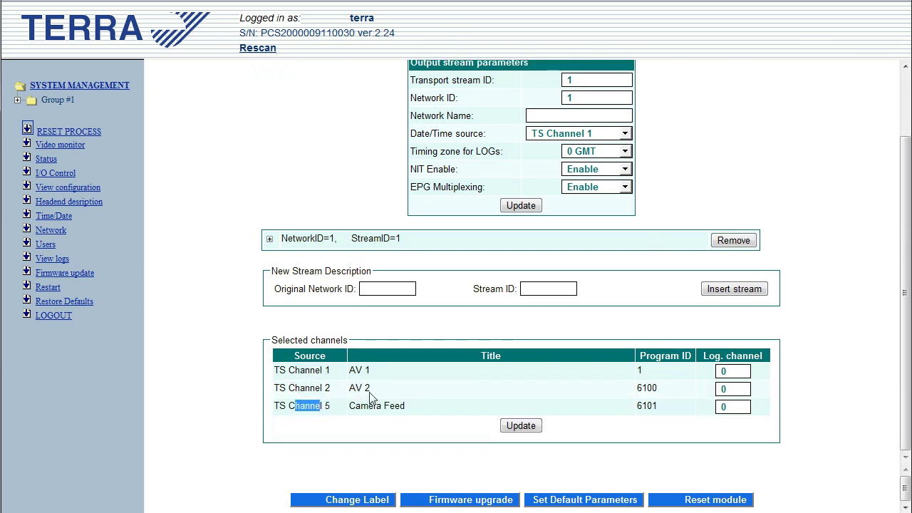
pyautogui.scroll(2, 712, 170)
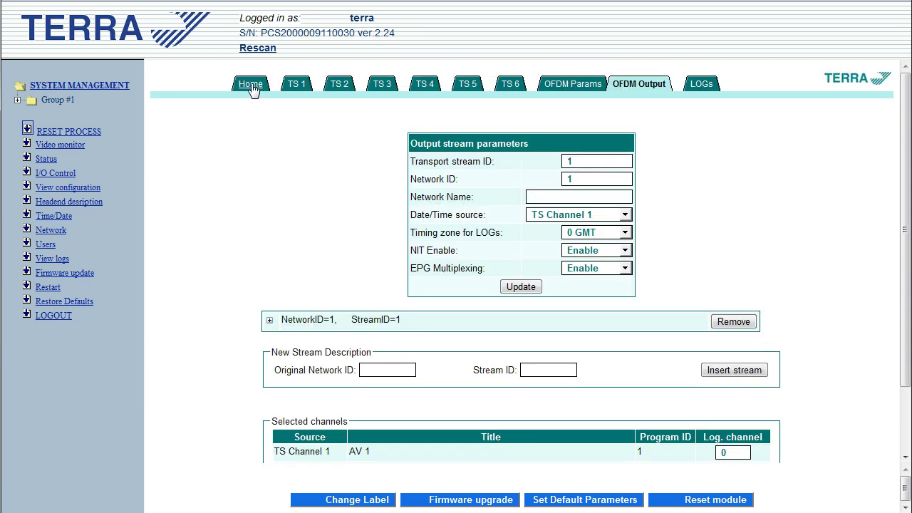
pyautogui.click(536, 286)
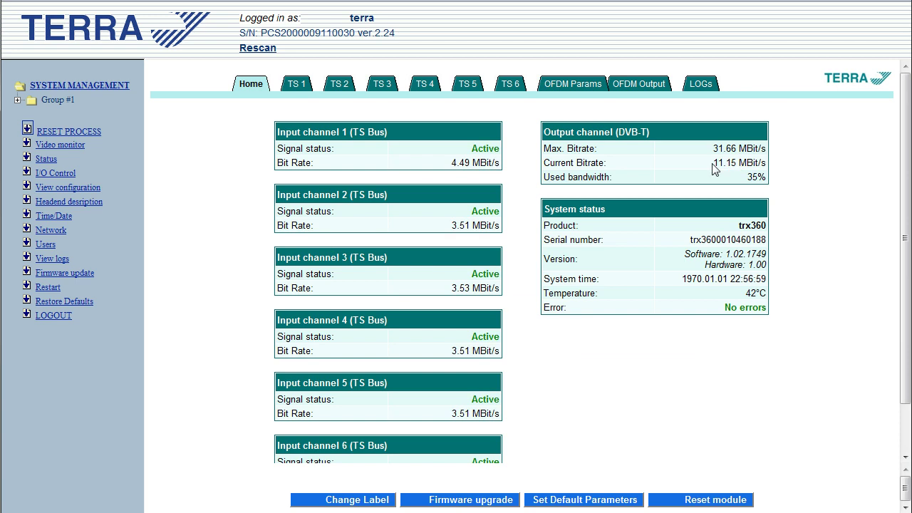
pyautogui.moveTo(711, 162); pyautogui.dragTo(766, 165)
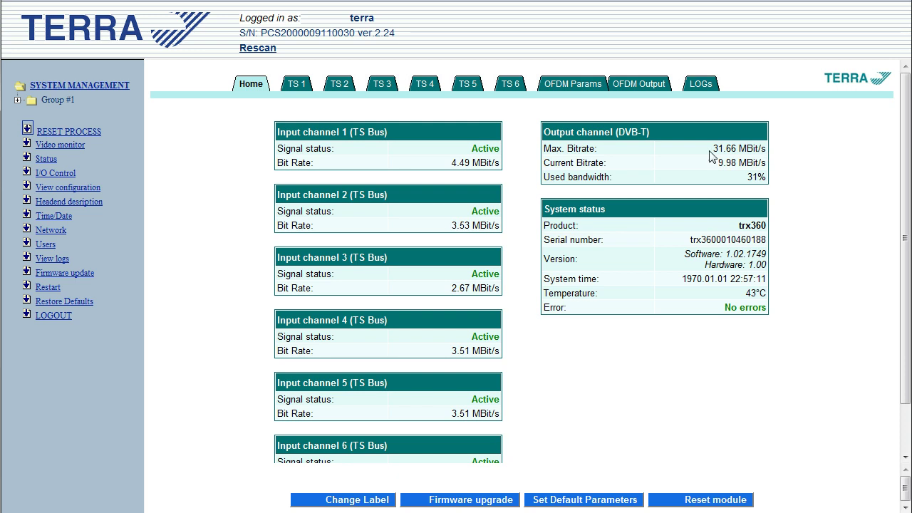
# Step: Review the OFDM modulation, guard interval and code rate, keeping QAM64, 1/32 and 7/8
pyautogui.click(573, 84)
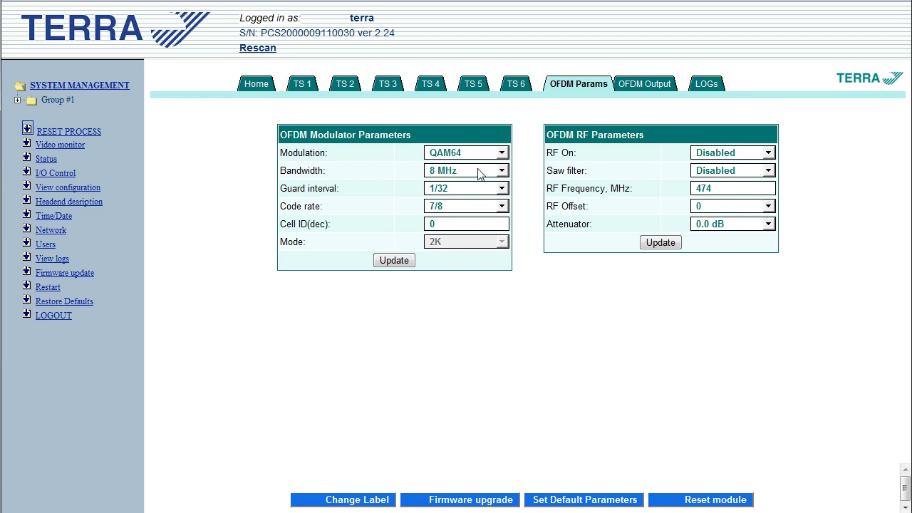
pyautogui.click(456, 154)
pyautogui.click(463, 153)
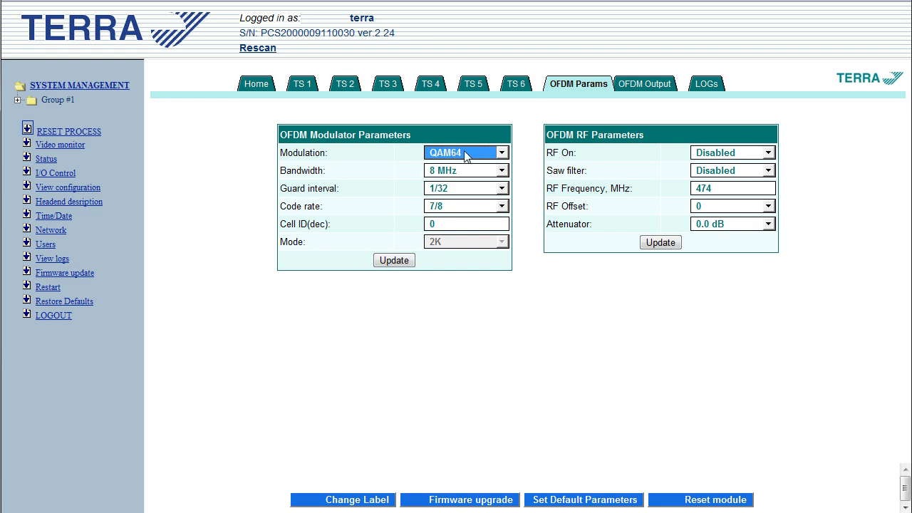
pyautogui.click(436, 189)
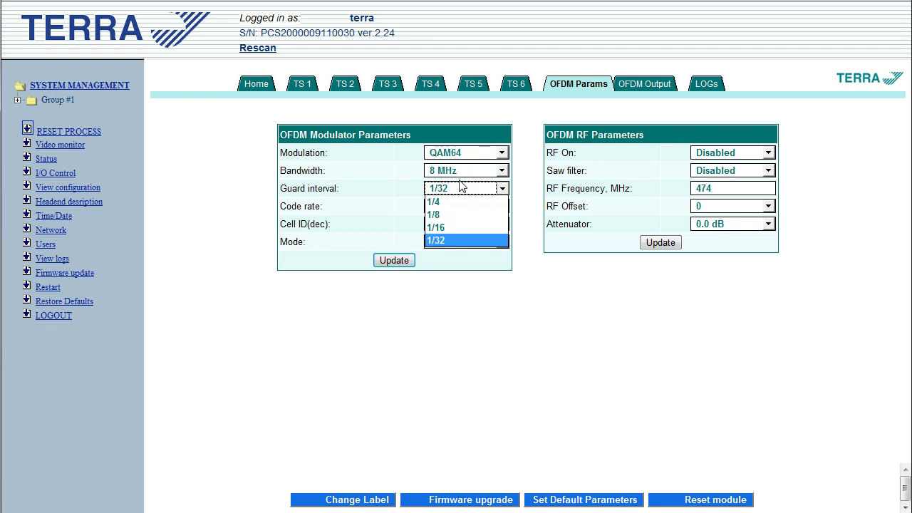
pyautogui.click(459, 189)
pyautogui.click(460, 190)
pyautogui.click(453, 191)
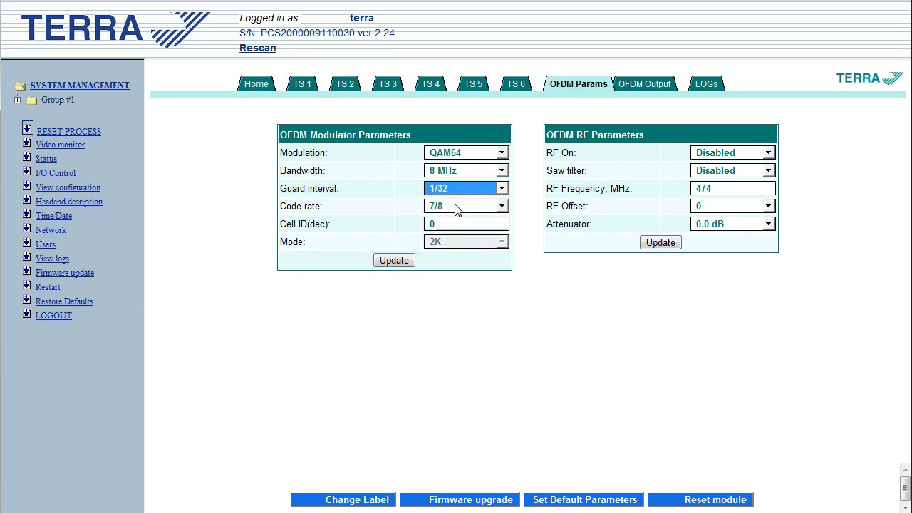
pyautogui.click(457, 207)
pyautogui.click(456, 206)
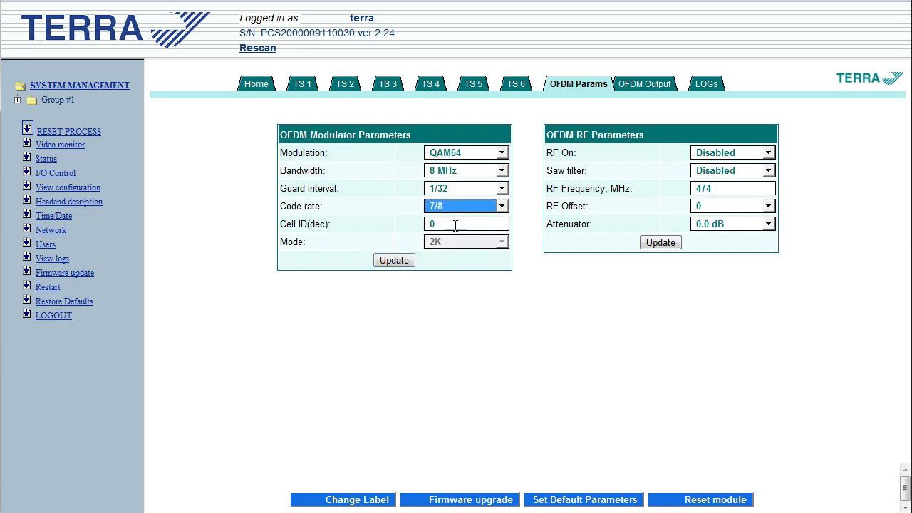
# Step: Change the modulator bandwidth from 8 MHz to 7 MHz, leaving QAM64 modulation
pyautogui.click(470, 154)
pyautogui.click(467, 156)
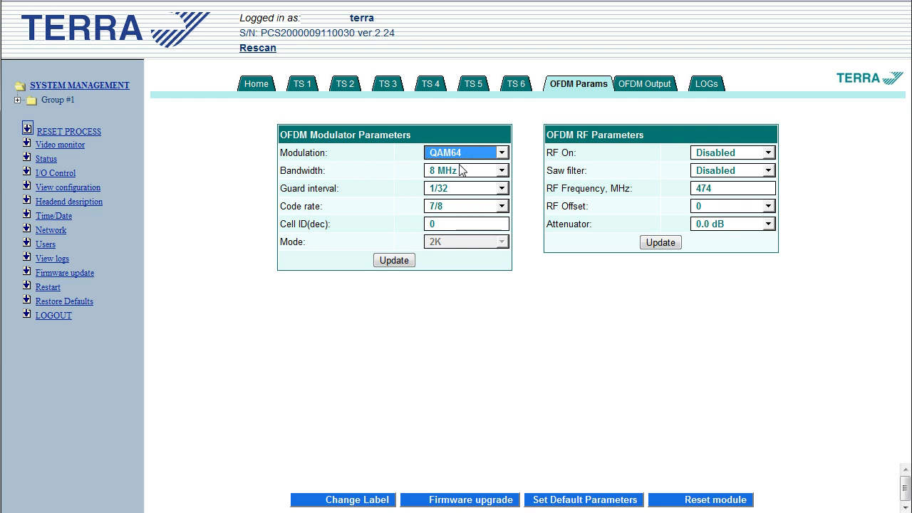
pyautogui.click(467, 172)
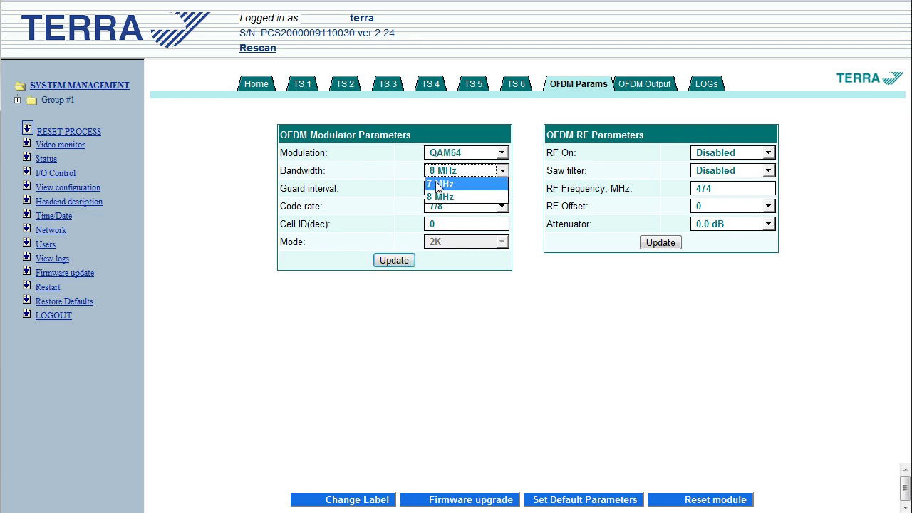
pyautogui.click(435, 185)
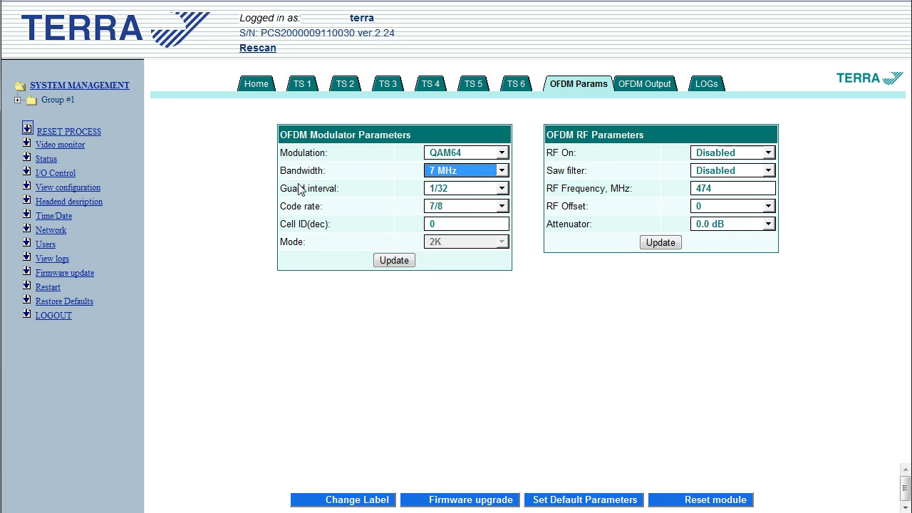
pyautogui.click(453, 189)
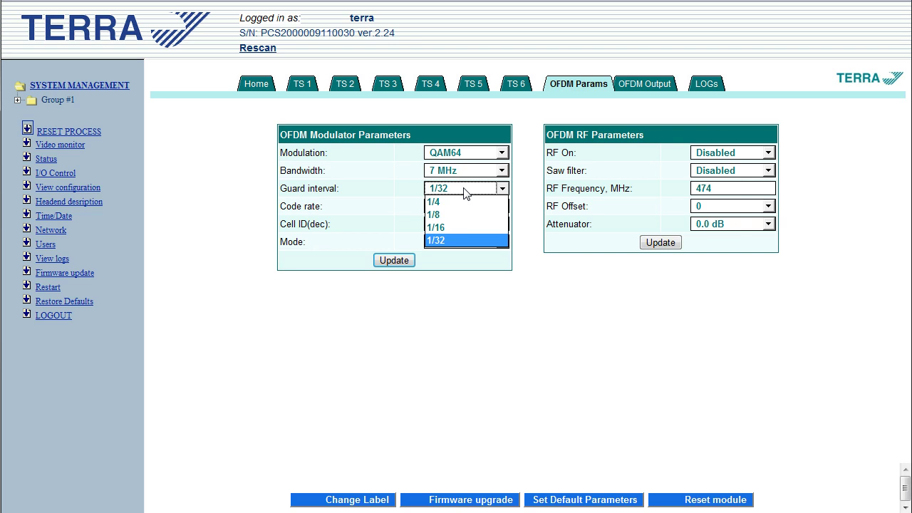
pyautogui.click(445, 190)
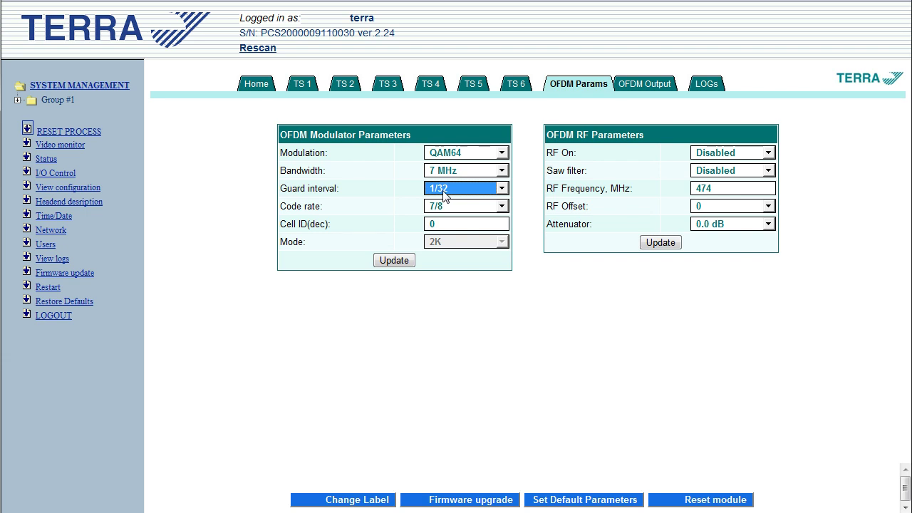
pyautogui.click(436, 192)
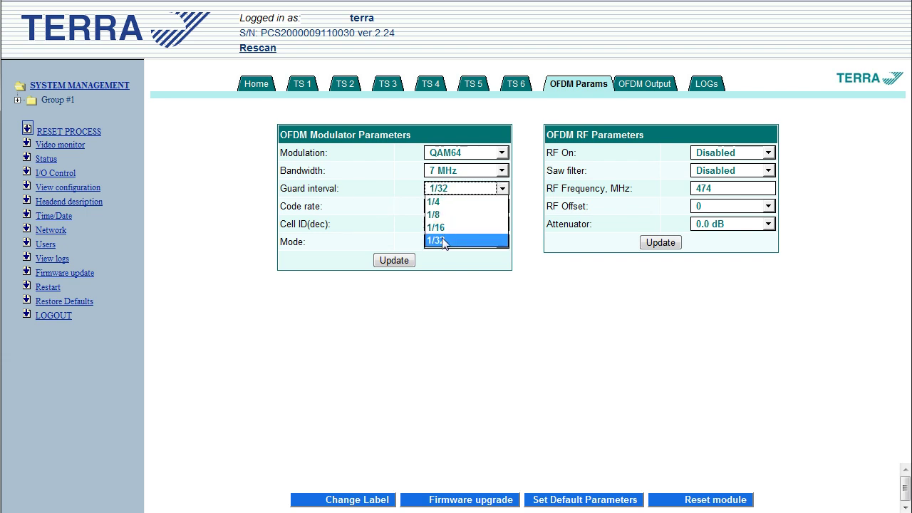
pyautogui.click(443, 241)
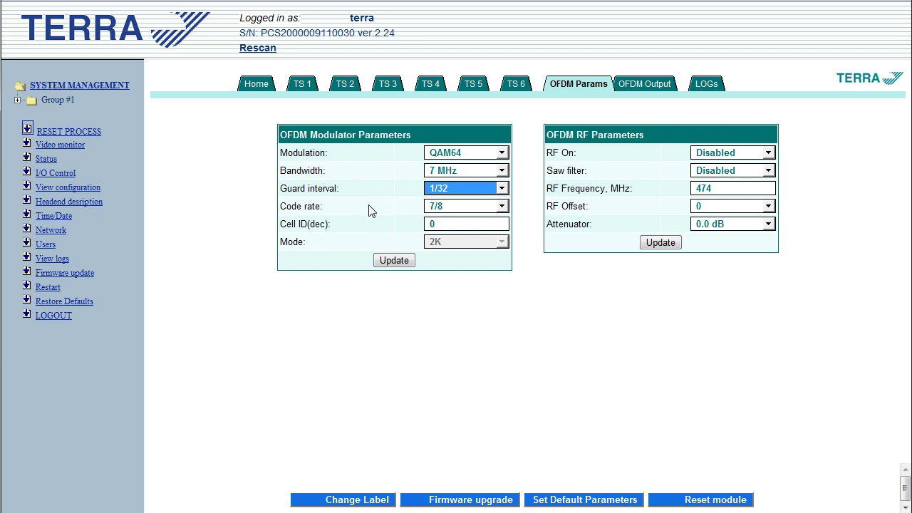
pyautogui.click(443, 206)
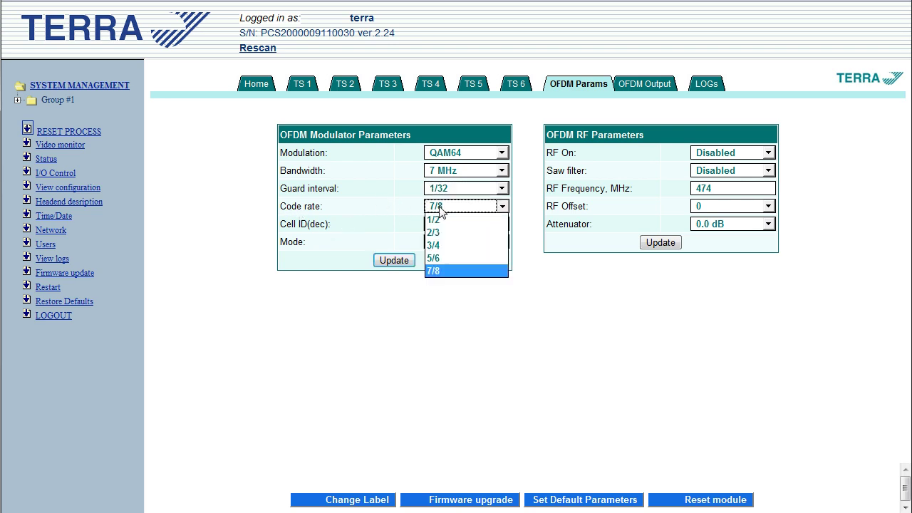
# Step: Change the OFDM code rate from 7/8 to 3/4 and update the modulator parameters
pyautogui.click(443, 272)
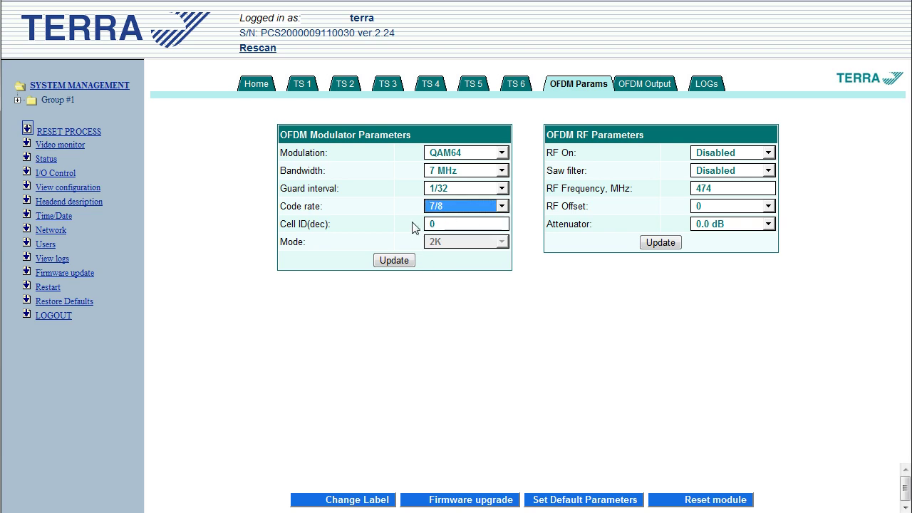
pyautogui.click(454, 208)
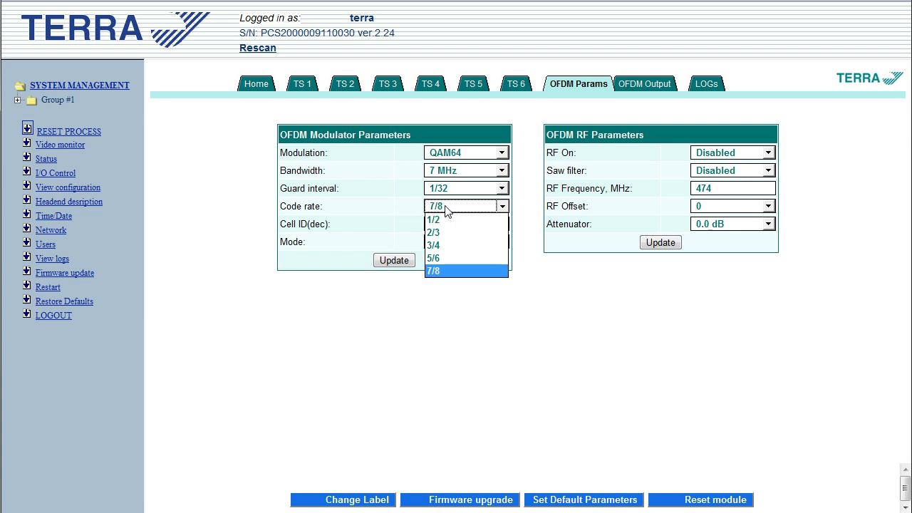
pyautogui.click(438, 245)
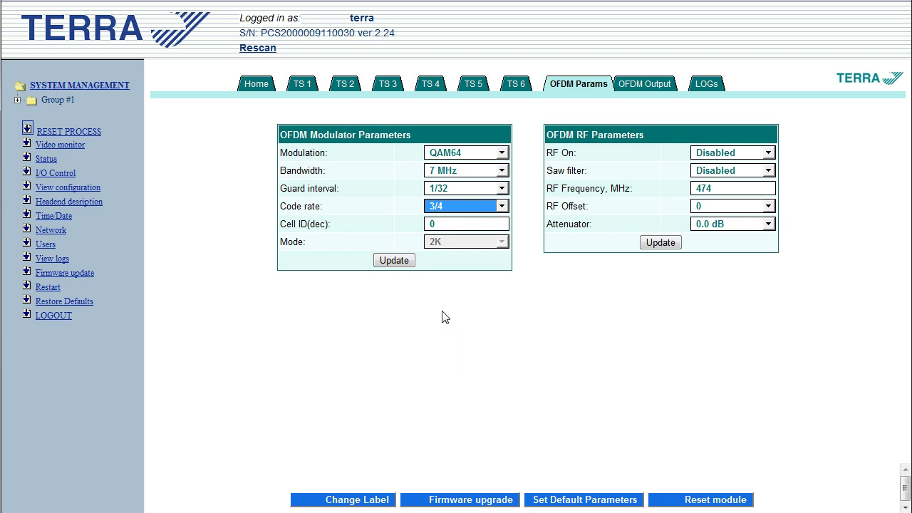
pyautogui.click(392, 261)
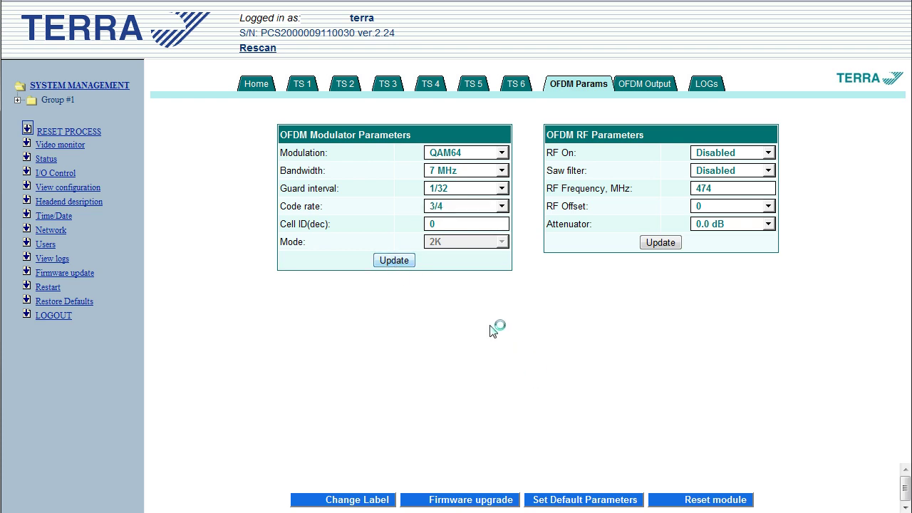
pyautogui.click(256, 84)
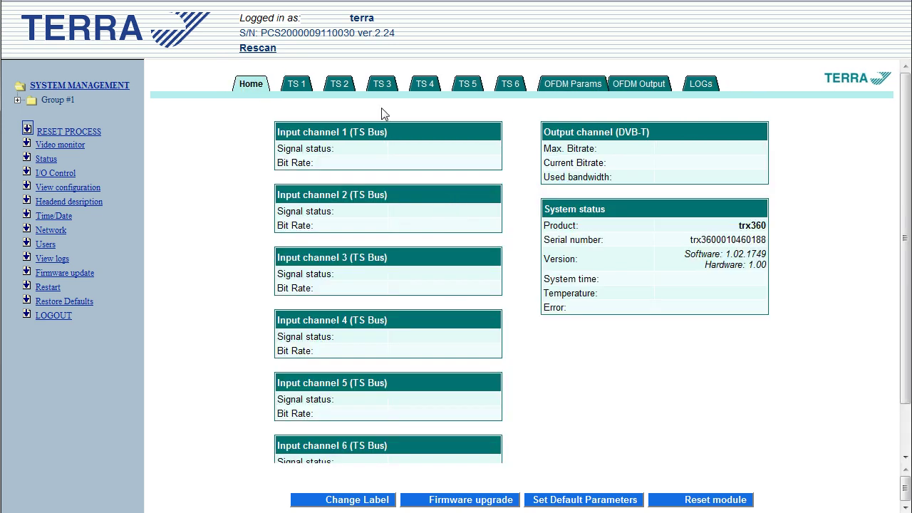
pyautogui.moveTo(715, 155); pyautogui.dragTo(711, 152)
pyautogui.click(715, 158)
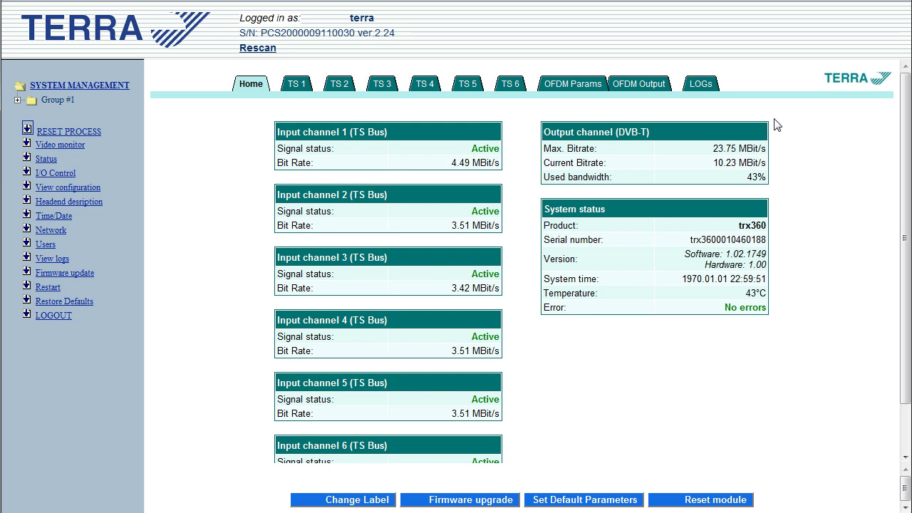
# Step: Switch the OFDM modulation to QPSK and apply it
pyautogui.click(564, 87)
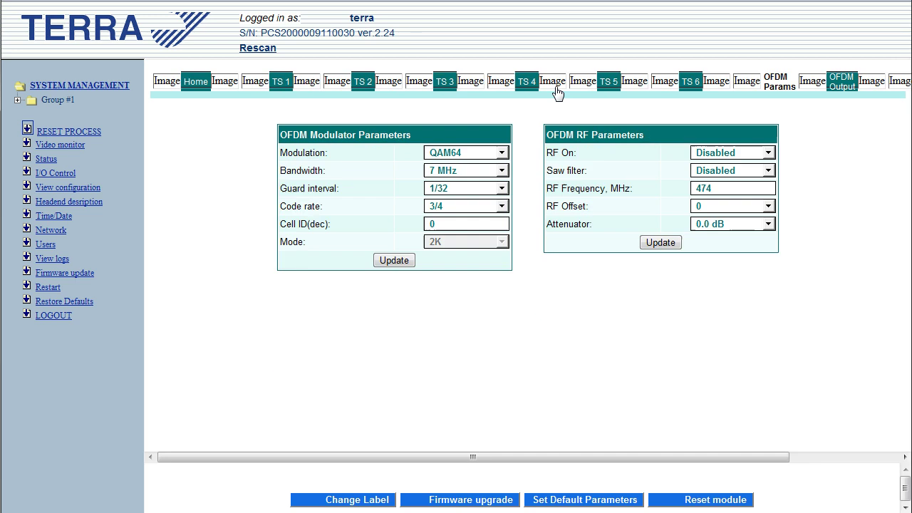
pyautogui.click(497, 154)
pyautogui.click(458, 169)
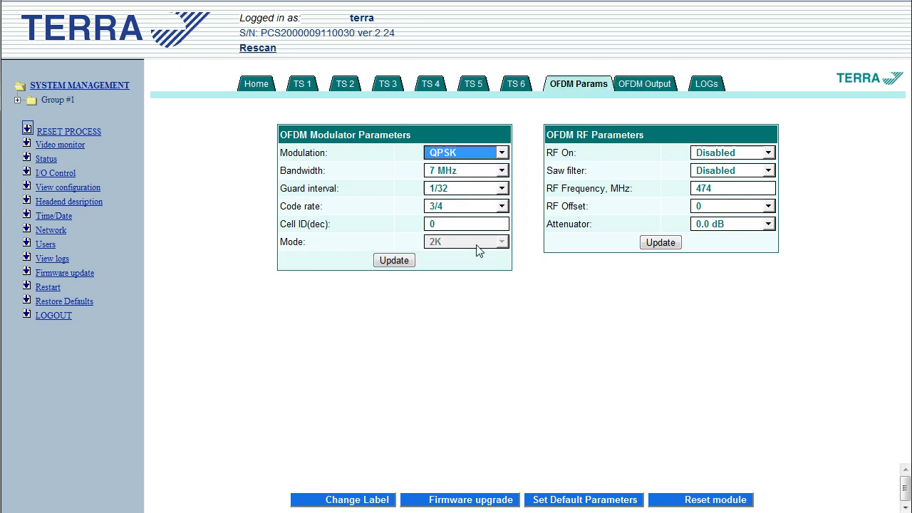
pyautogui.click(394, 261)
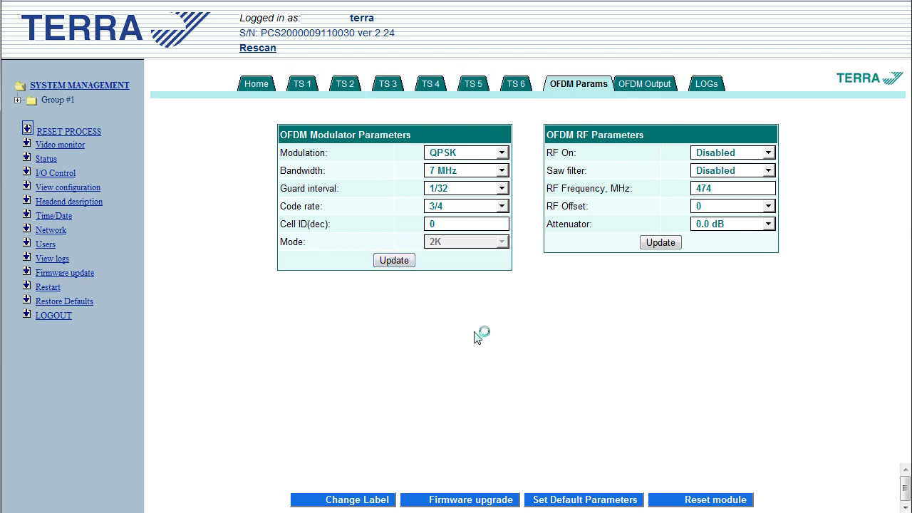
# Step: Confirm on the status page that max bitrate dropped to 7.91 MBit/s with a Mux BitRate Overflow
pyautogui.click(264, 92)
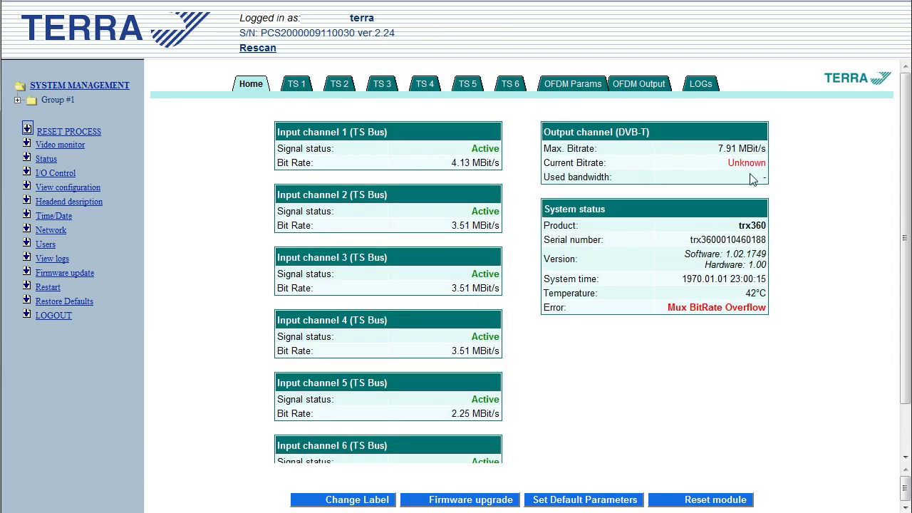
pyautogui.moveTo(717, 150); pyautogui.dragTo(757, 151)
pyautogui.moveTo(743, 307); pyautogui.dragTo(753, 307)
pyautogui.click(682, 333)
# Step: Set the modulation back to QAM64 and reapply it
pyautogui.click(576, 86)
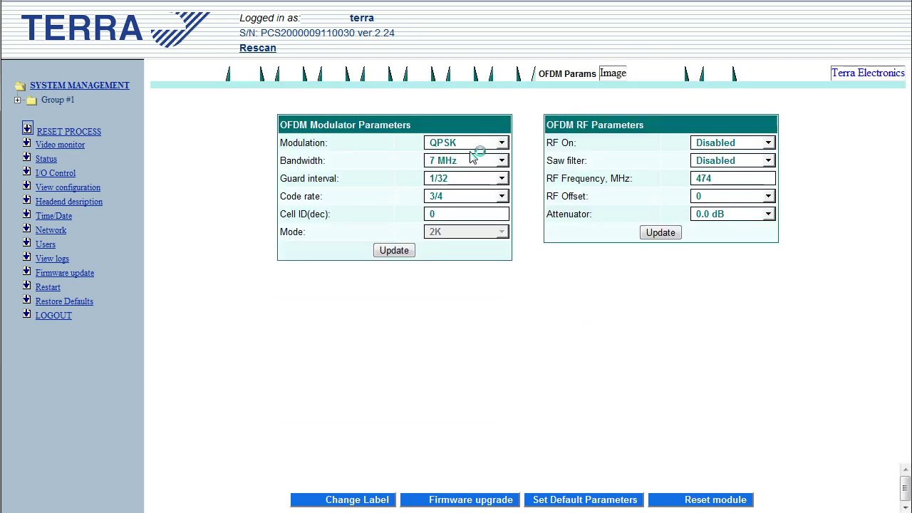
pyautogui.click(476, 145)
pyautogui.click(456, 182)
pyautogui.click(398, 255)
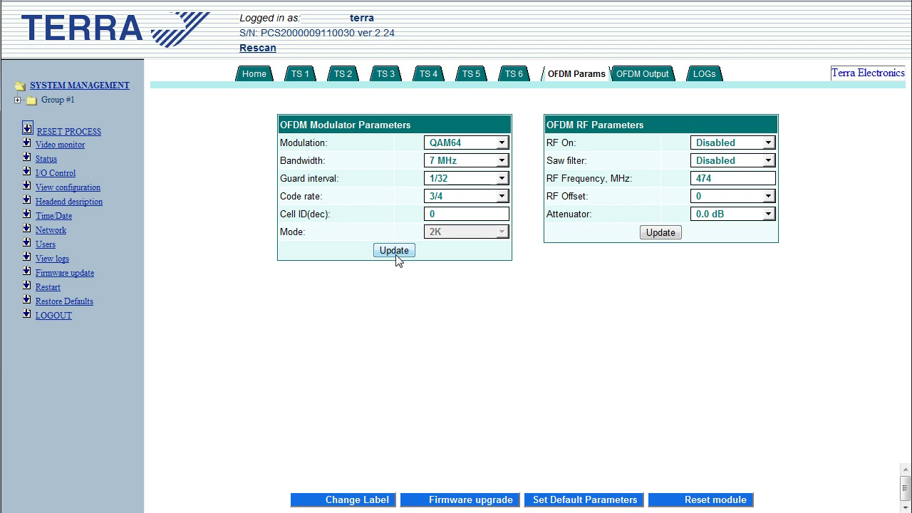
# Step: On the OFDM parameters page, turn the RF output on and enable the saw filter
pyautogui.click(256, 84)
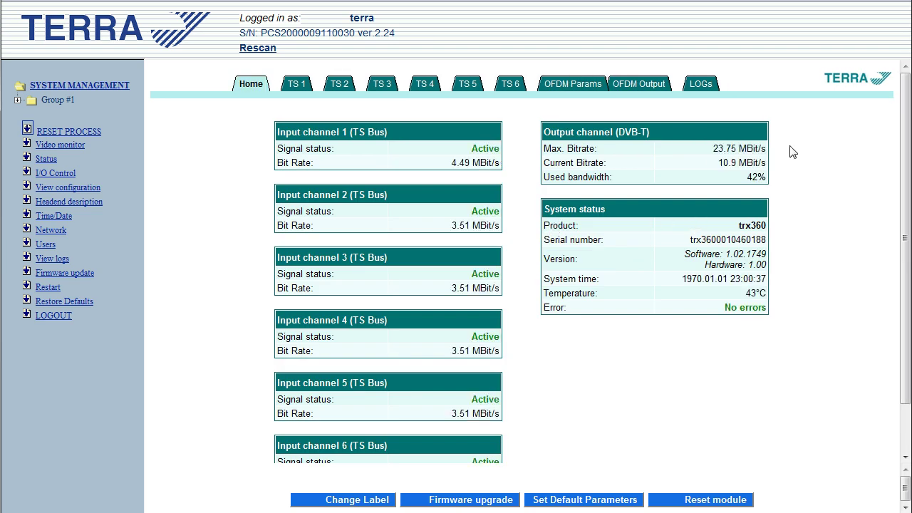
pyautogui.click(572, 85)
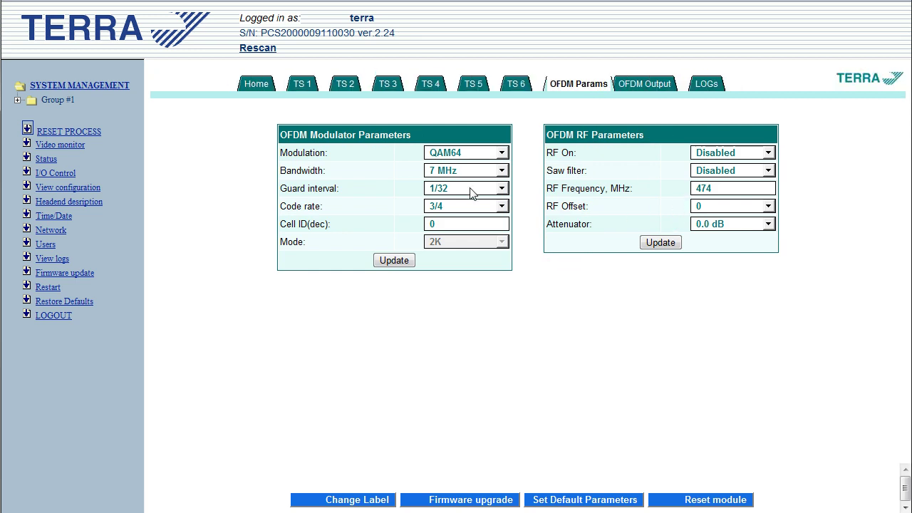
pyautogui.click(768, 153)
pyautogui.click(757, 167)
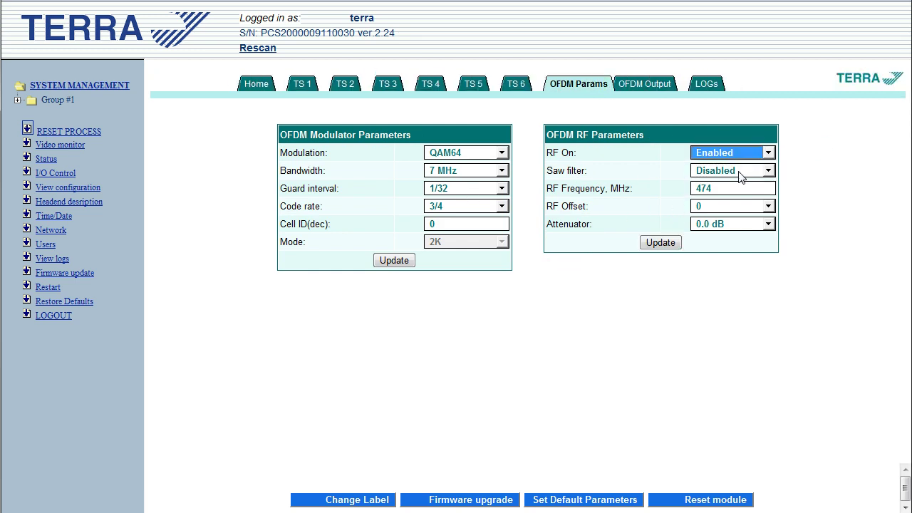
pyautogui.click(741, 176)
pyautogui.click(737, 183)
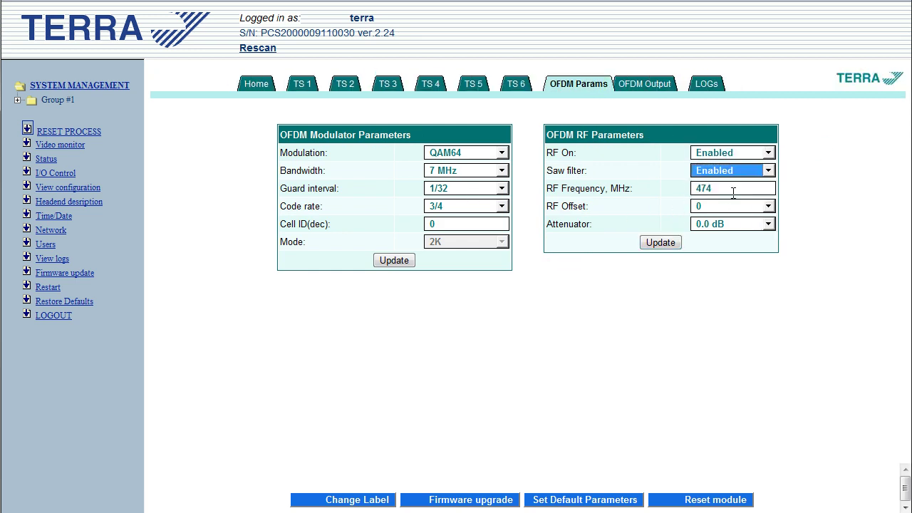
# Step: Replace the 474 MHz output frequency with 177.5 MHz, apply it, and keep attenuation at 0.0 dB
pyautogui.moveTo(732, 190); pyautogui.dragTo(630, 194)
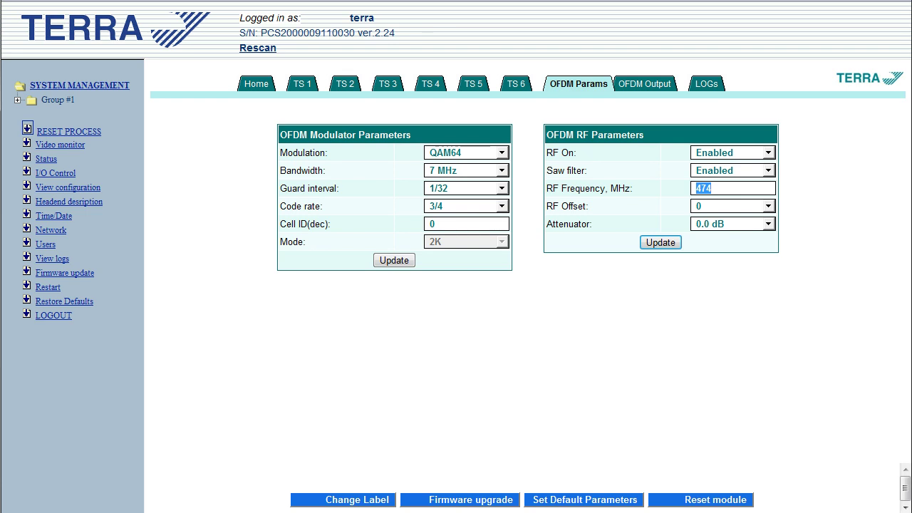
pyautogui.write('177.5')
pyautogui.click(660, 242)
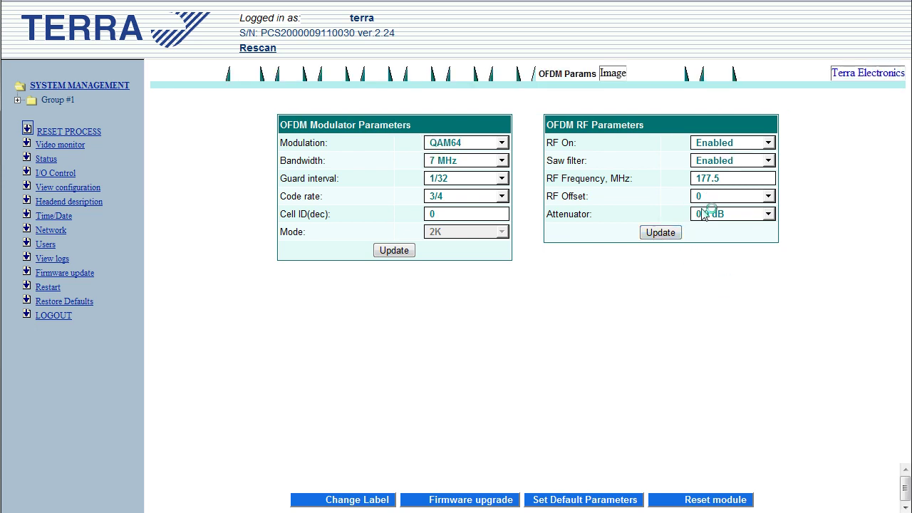
pyautogui.click(725, 226)
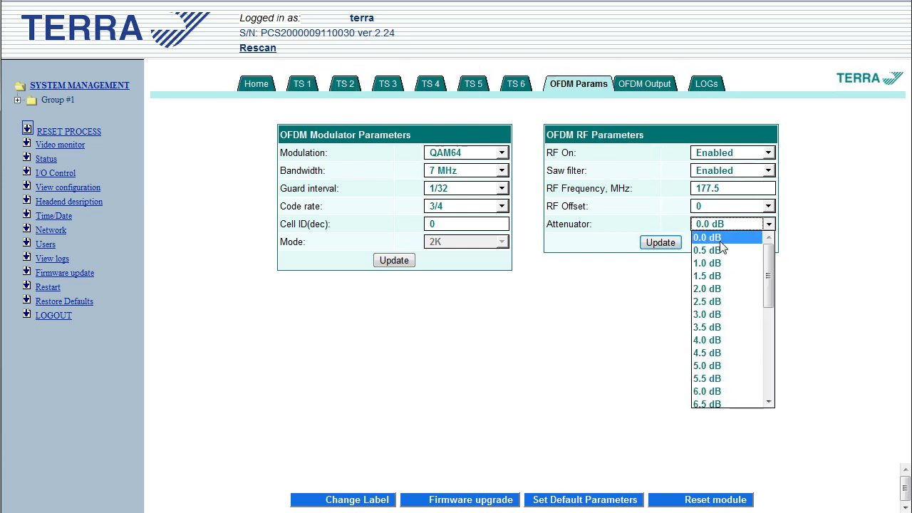
pyautogui.click(664, 346)
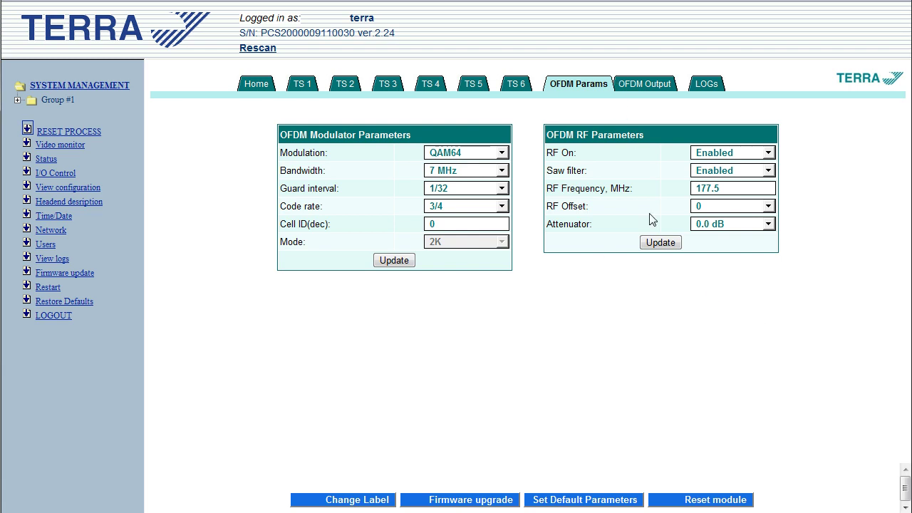
pyautogui.click(652, 89)
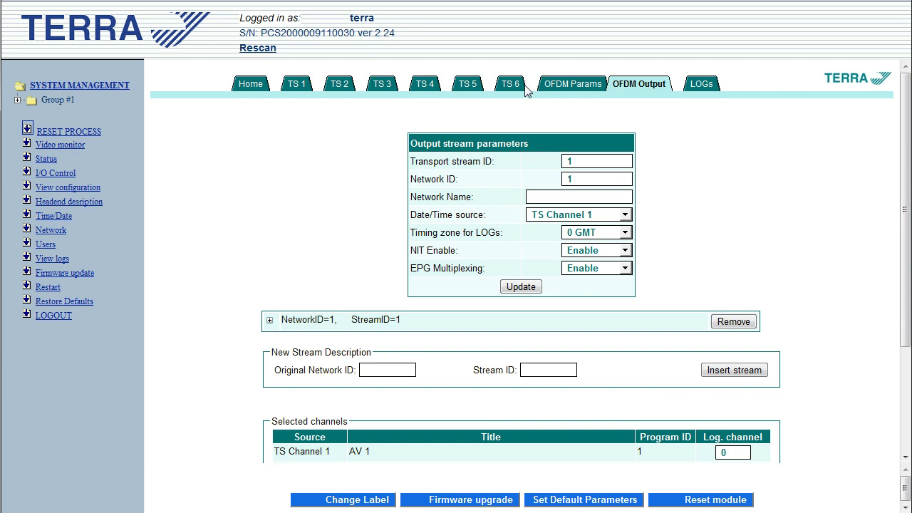
# Step: Give AV 1, AV 2 and Camera Feed logical channel numbers 101, 102 and 110, and apply them
pyautogui.scroll(-2, 706, 292)
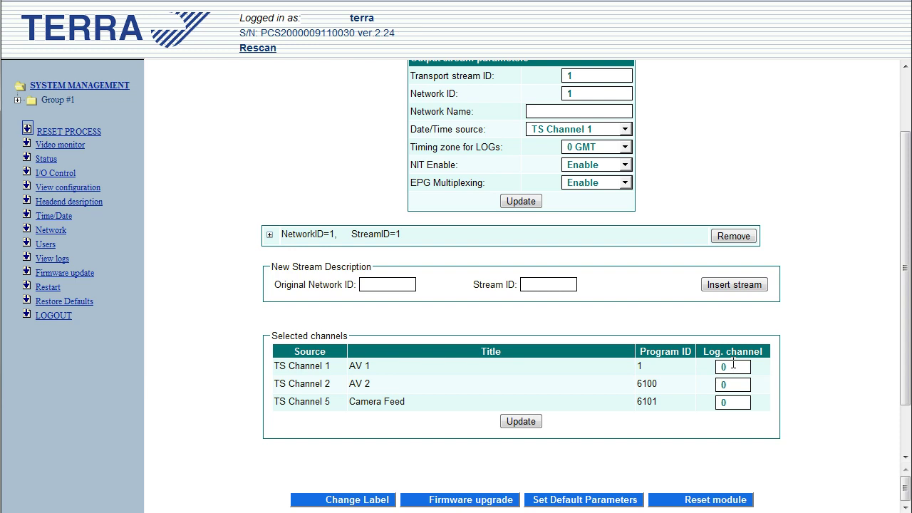
pyautogui.scroll(3, 514, 170)
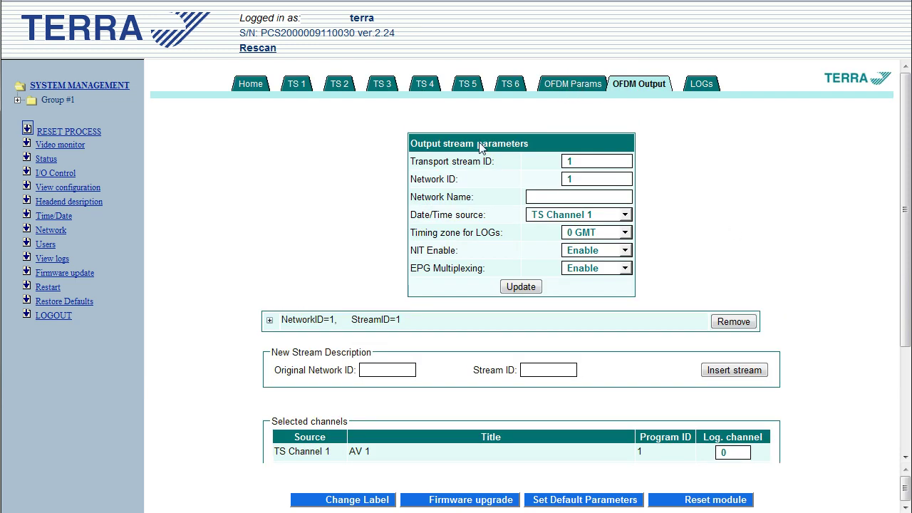
pyautogui.scroll(-5, 649, 346)
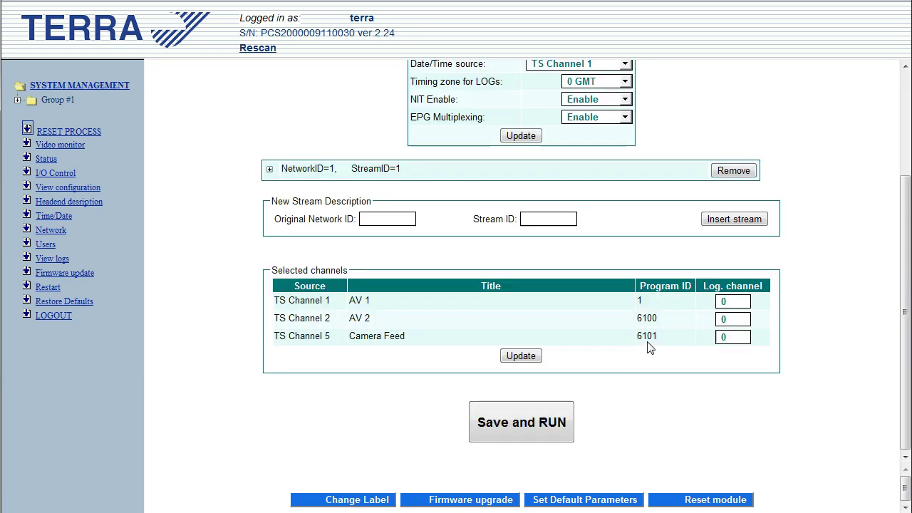
pyautogui.click(738, 300)
pyautogui.write('1')
pyautogui.press('Tab')
pyautogui.press('Tab')
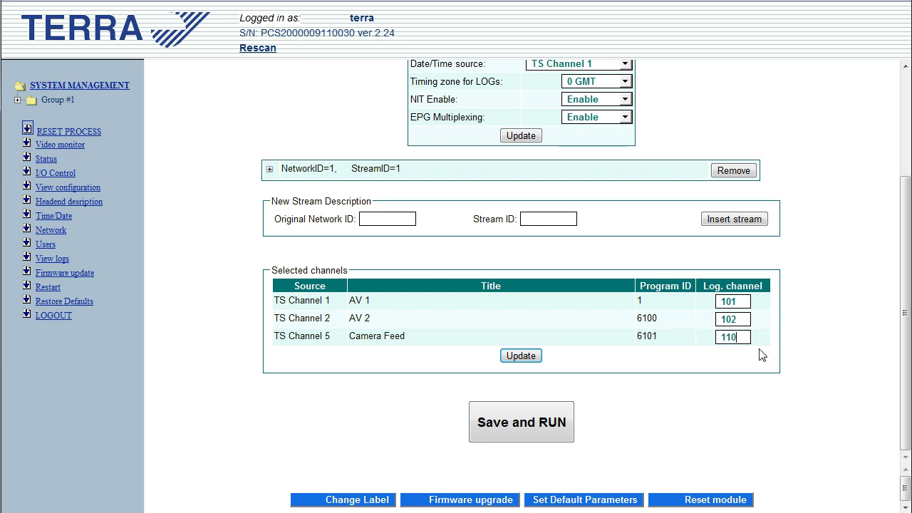
pyautogui.click(520, 357)
pyautogui.click(519, 358)
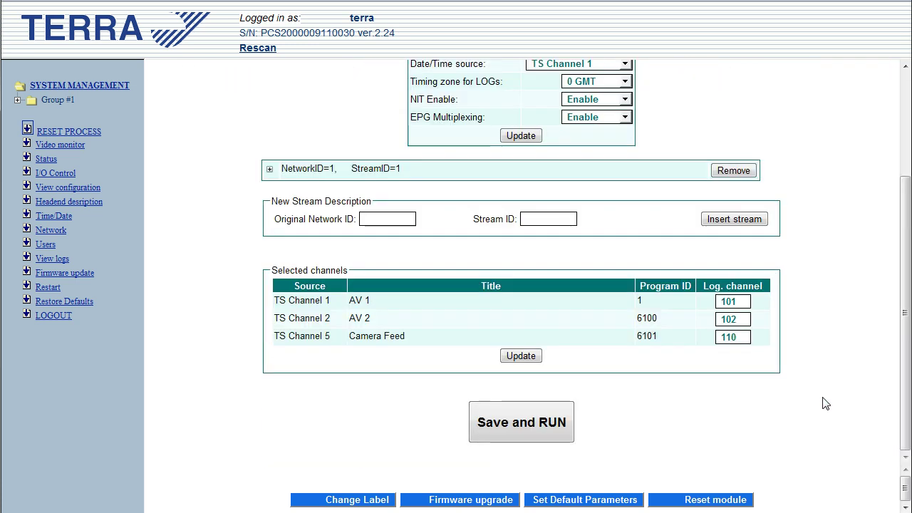
pyautogui.scroll(3, 823, 391)
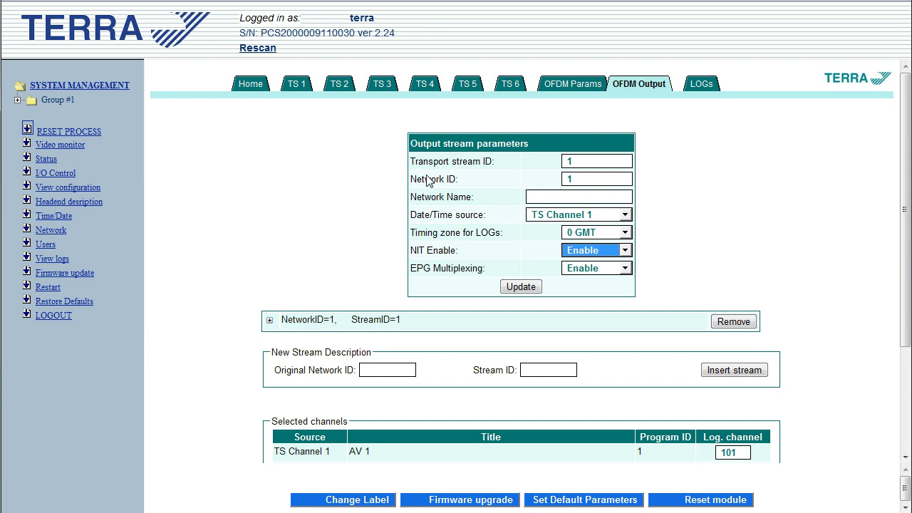
# Step: Change the Transport stream ID to 2, apply it, and remove the old StreamID=1 entry
pyautogui.moveTo(419, 161); pyautogui.dragTo(503, 163)
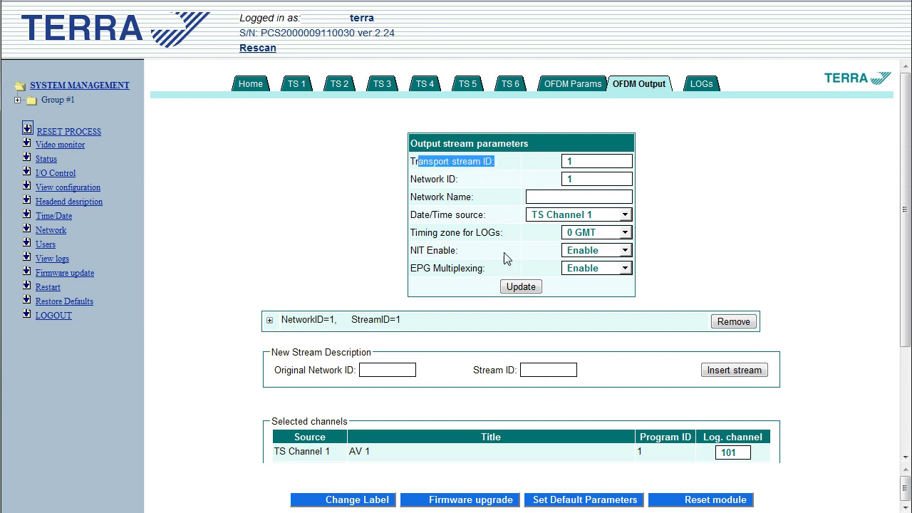
pyautogui.doubleClick(579, 161)
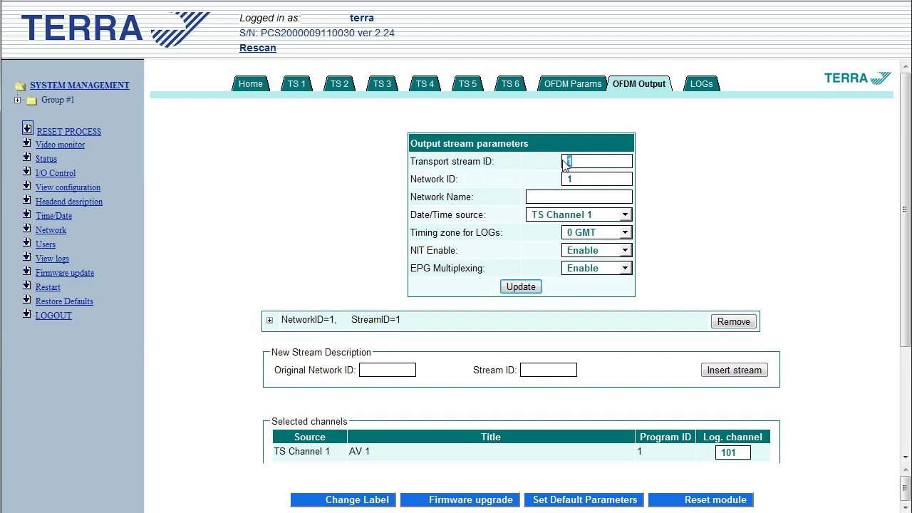
pyautogui.click(669, 152)
pyautogui.click(575, 182)
pyautogui.moveTo(590, 160); pyautogui.dragTo(536, 172)
pyautogui.click(522, 286)
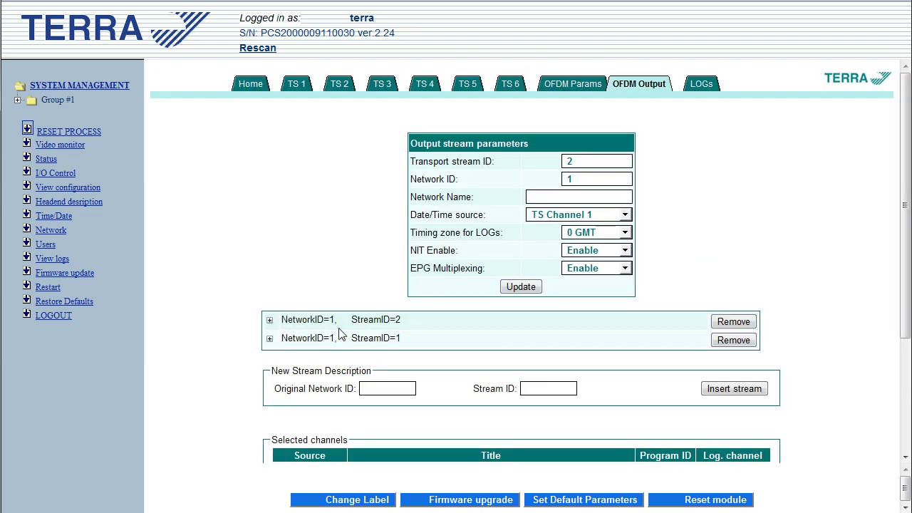
pyautogui.click(733, 340)
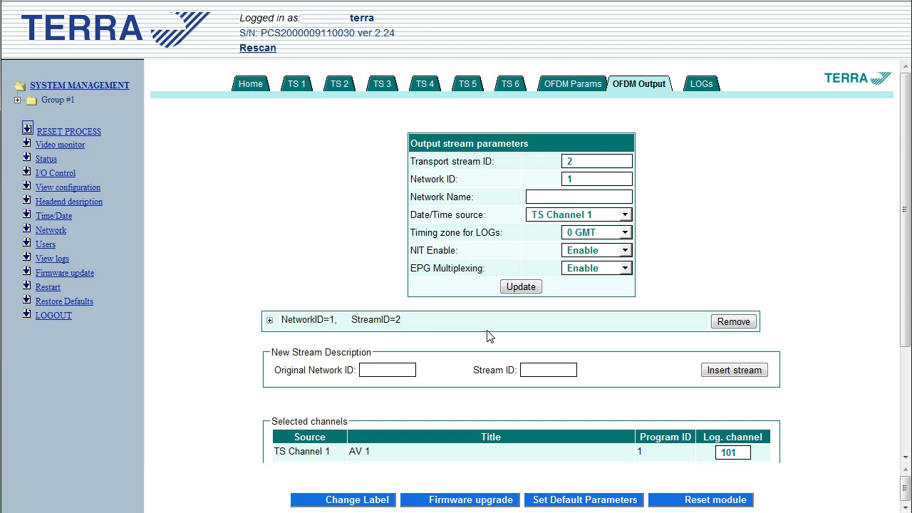
# Step: Set Transport stream ID 3, remove the StreamID=2 entry, then set and apply ID 1
pyautogui.moveTo(590, 161); pyautogui.dragTo(539, 168)
pyautogui.write('3')
pyautogui.click(516, 288)
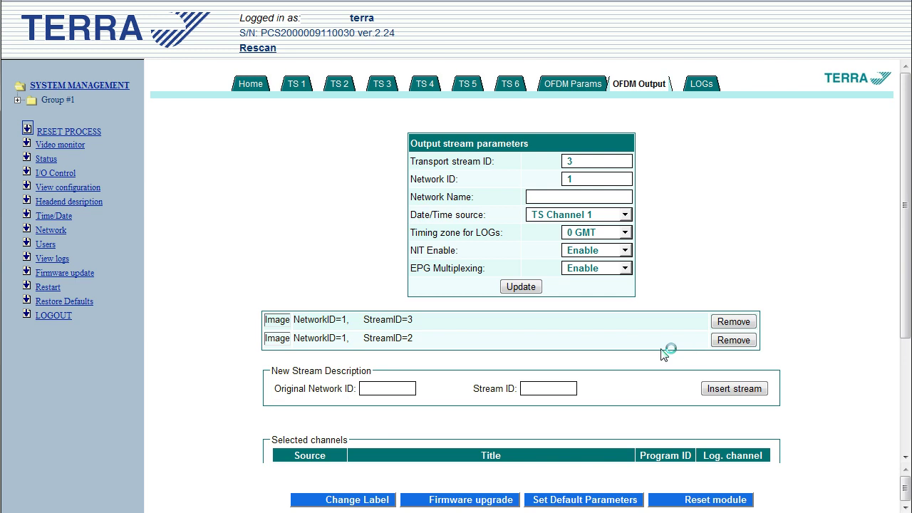
pyautogui.click(736, 341)
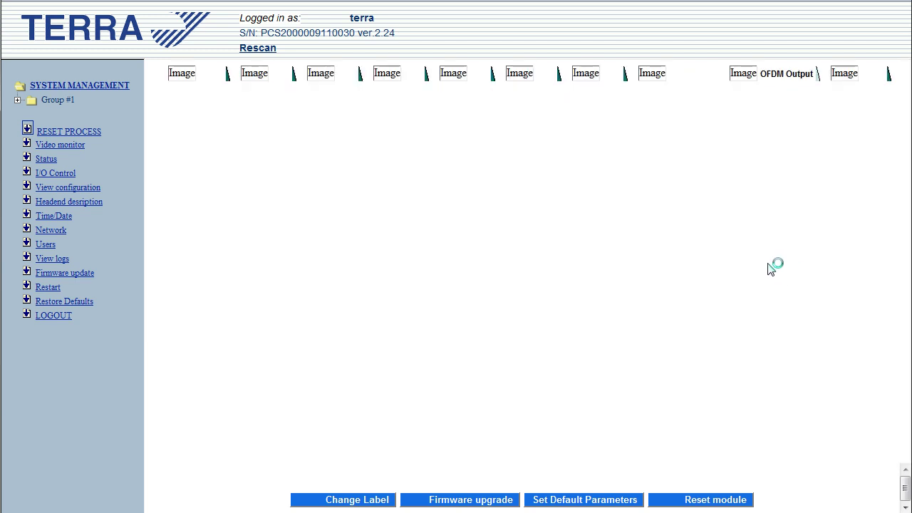
pyautogui.write('1')
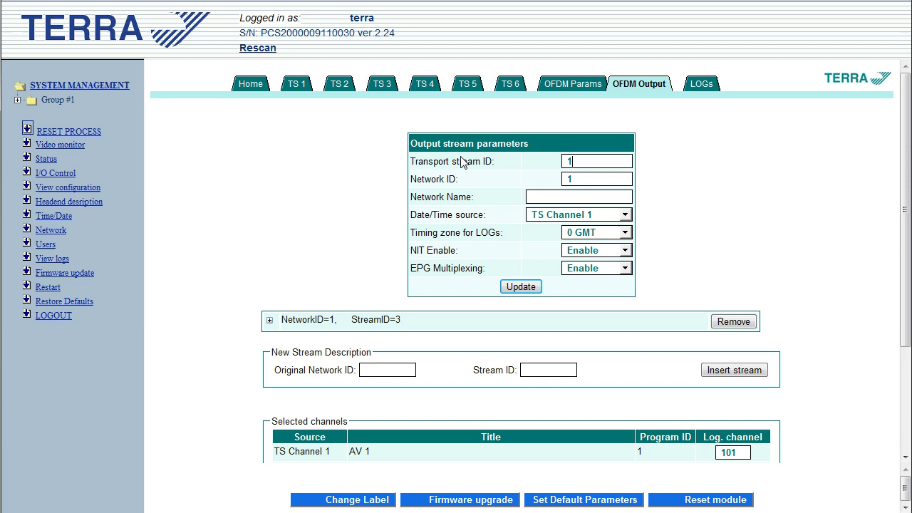
pyautogui.click(520, 286)
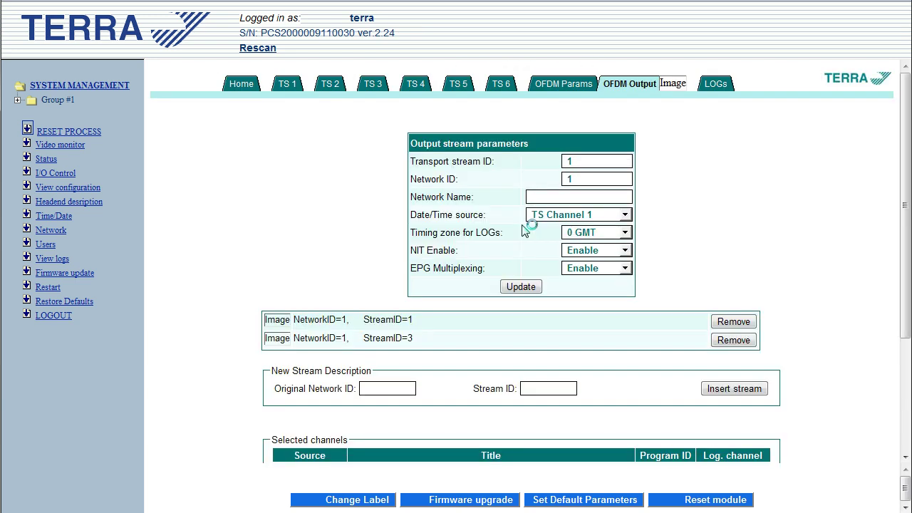
# Step: Delete the StreamID=3 entry, leaving only StreamID=1, then Save and RUN the configuration
pyautogui.click(728, 341)
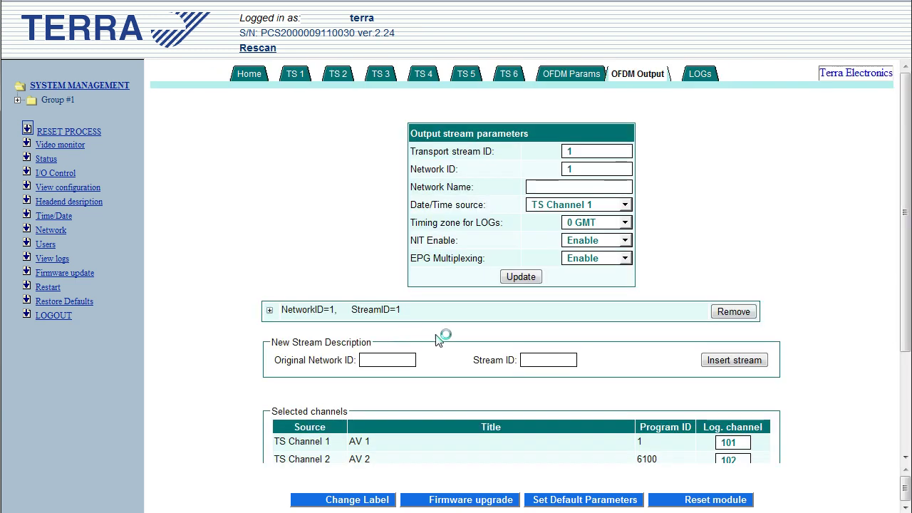
pyautogui.scroll(-3, 776, 349)
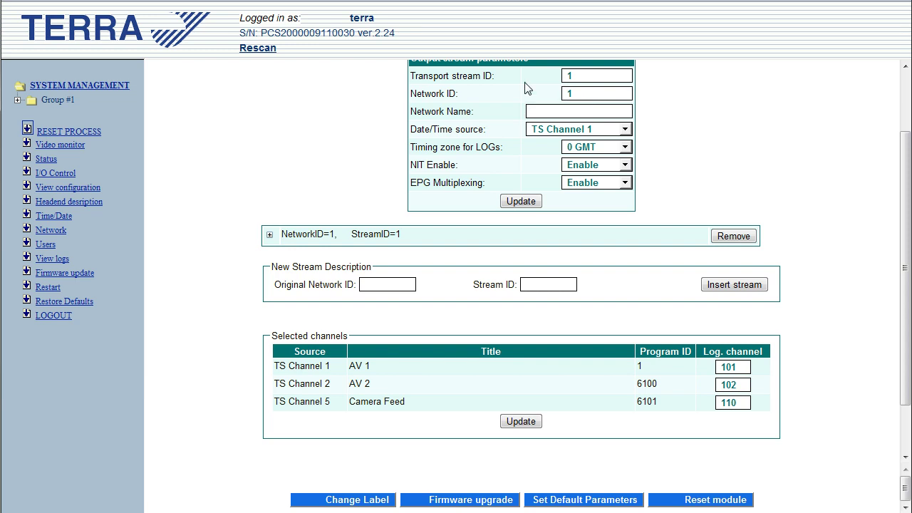
pyautogui.scroll(-3, 401, 318)
pyautogui.scroll(3, 578, 171)
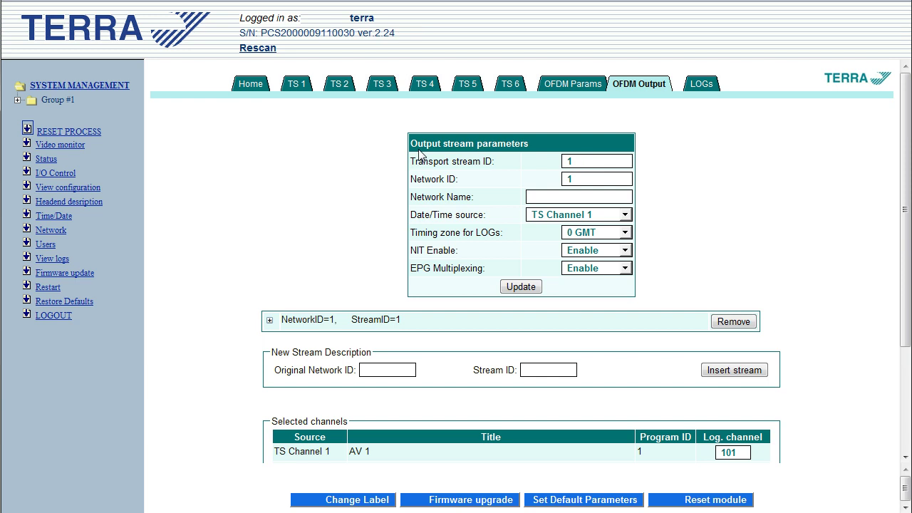
pyautogui.scroll(-3, 627, 285)
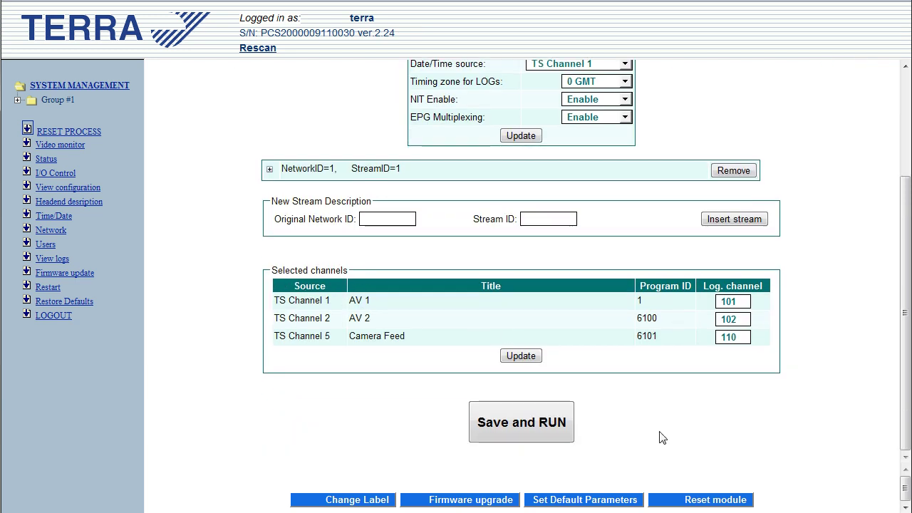
pyautogui.click(536, 422)
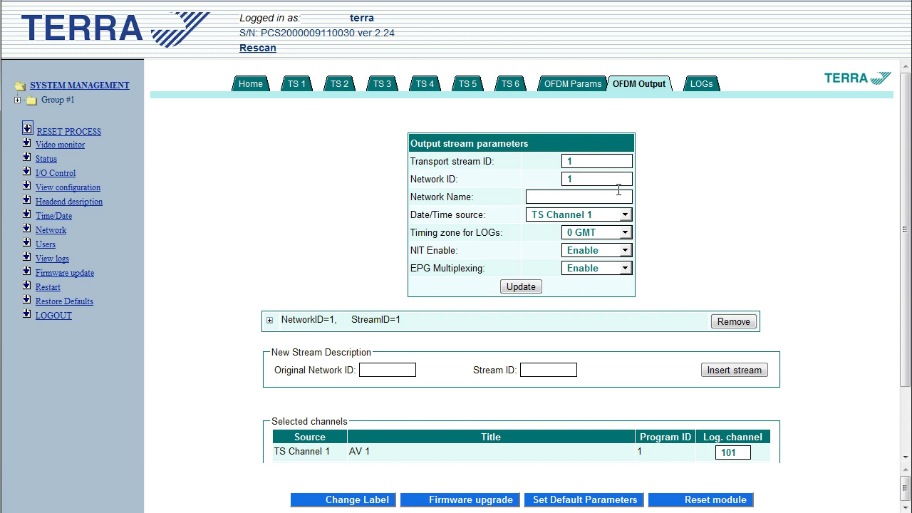
# Step: Check the Home status page: DVB-T output 10.13 MBit/s, 42% bandwidth used, no errors
pyautogui.click(250, 86)
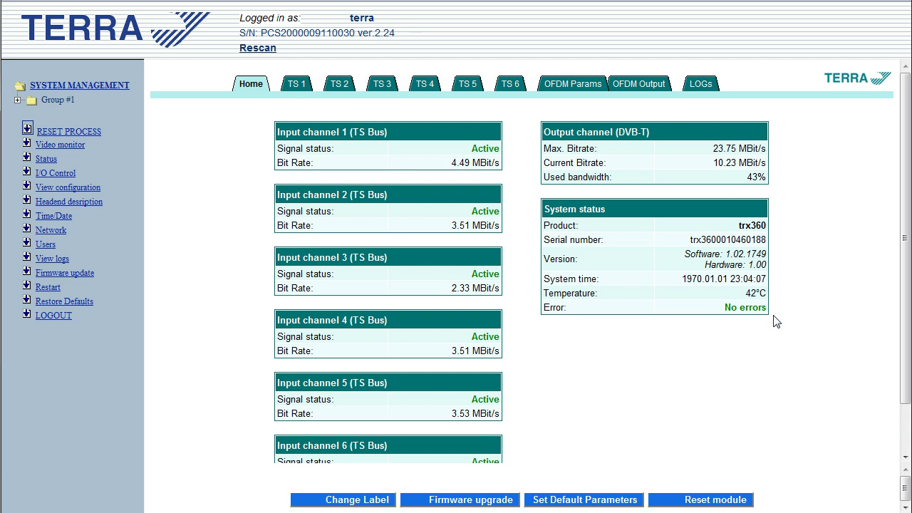
pyautogui.scroll(-2, 791, 206)
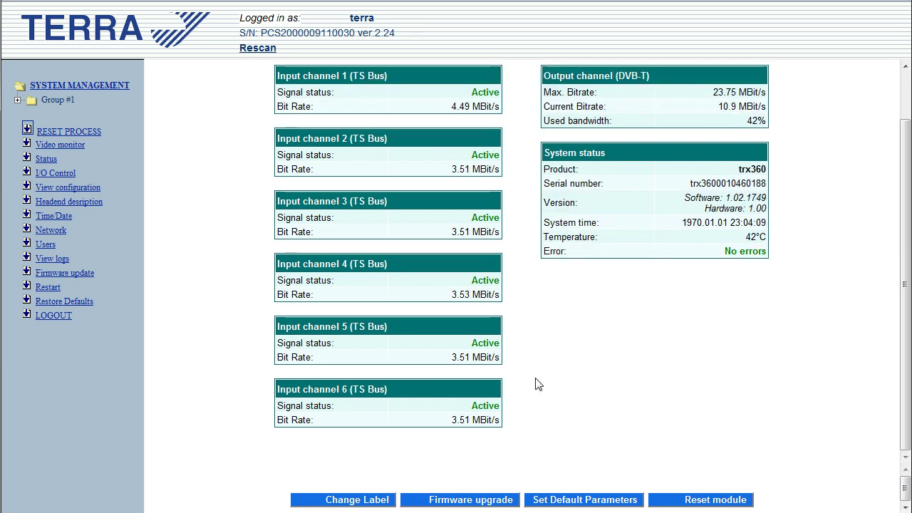
pyautogui.scroll(2, 530, 366)
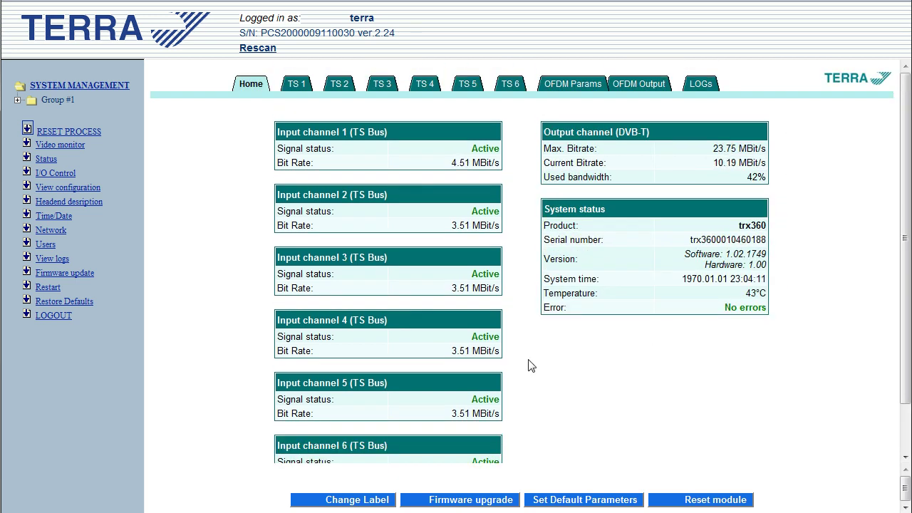
pyautogui.scroll(-2, 530, 365)
pyautogui.scroll(2, 540, 333)
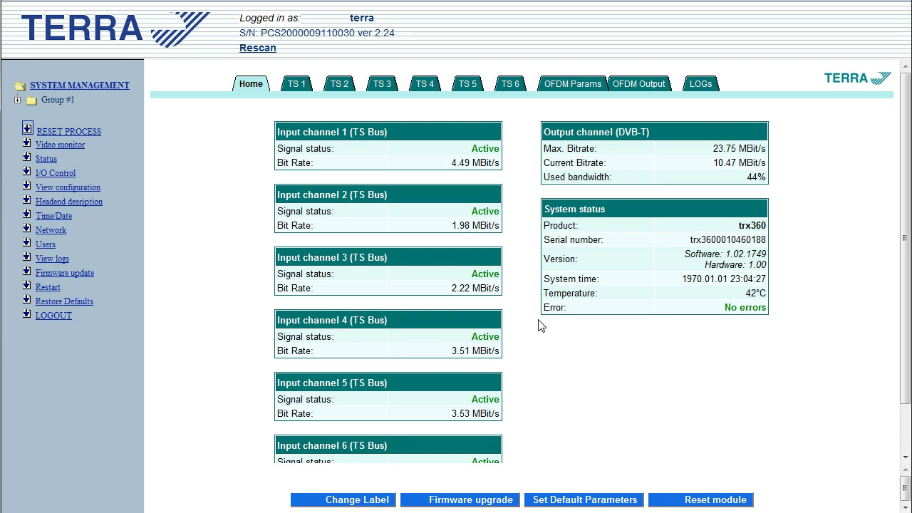
pyautogui.scroll(-2, 578, 420)
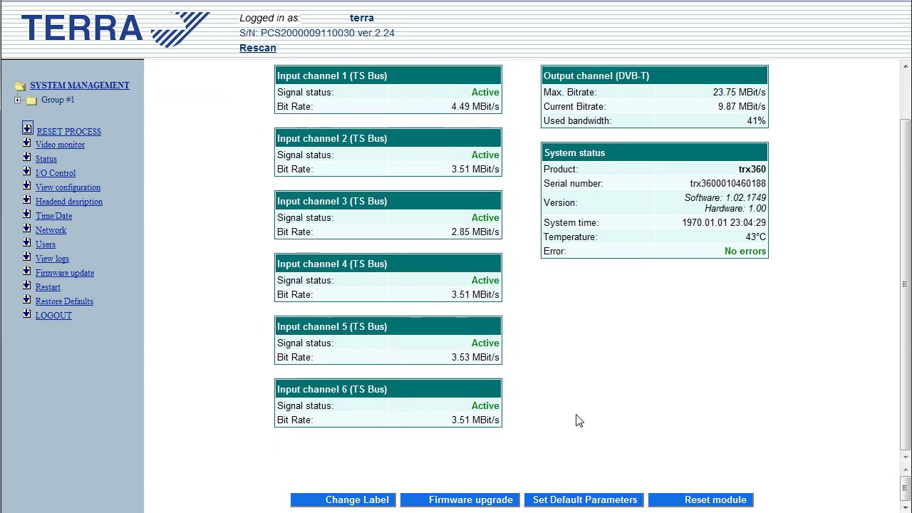
pyautogui.scroll(2, 570, 377)
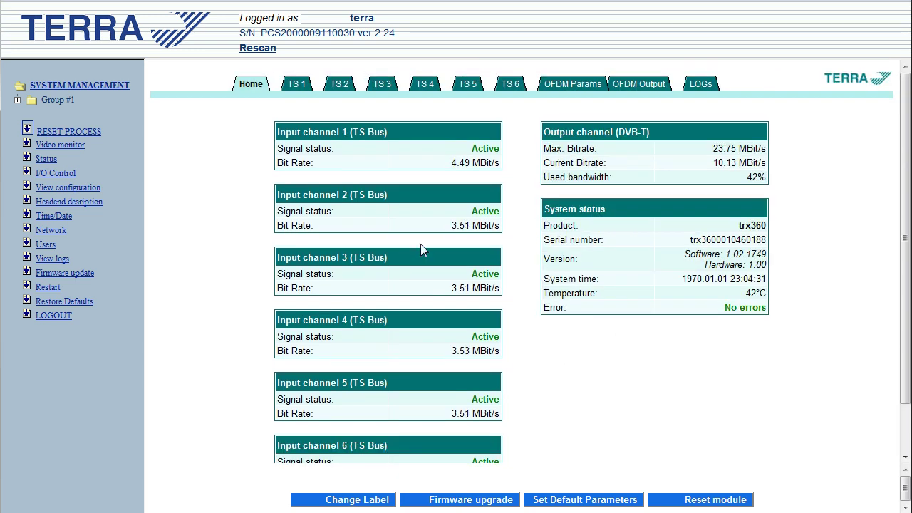